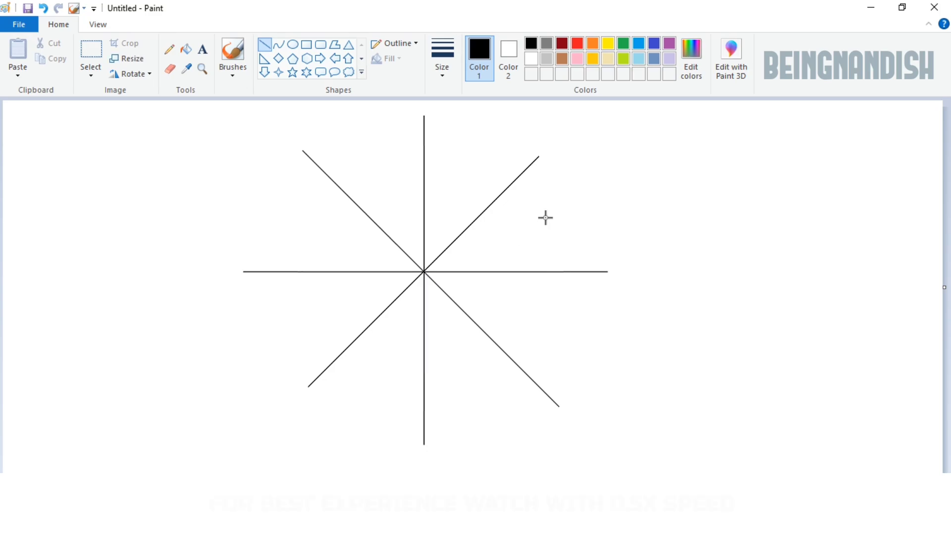
Step: Draw four straight lines through the centre crossing, two evenly spaced on each side of the diagonal running from upper left to lower right
{"action": "mouse_move", "coordinate": [344, 133]}
{"action": "left_mouse_down"}
{"action": "mouse_move", "coordinate": [433, 312]}
{"action": "mouse_move", "coordinate": [506, 414]}
{"action": "left_mouse_up"}
{"action": "left_click_drag", "start_coordinate": [384, 121], "coordinate": [465, 424]}
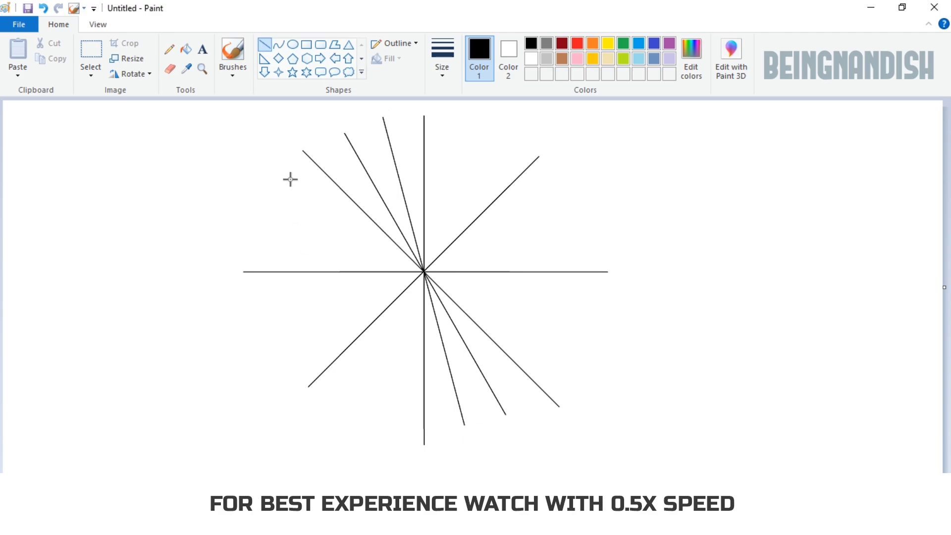
{"action": "mouse_move", "coordinate": [278, 179]}
{"action": "left_mouse_down"}
{"action": "mouse_move", "coordinate": [538, 339]}
{"action": "mouse_move", "coordinate": [273, 182]}
{"action": "left_mouse_up"}
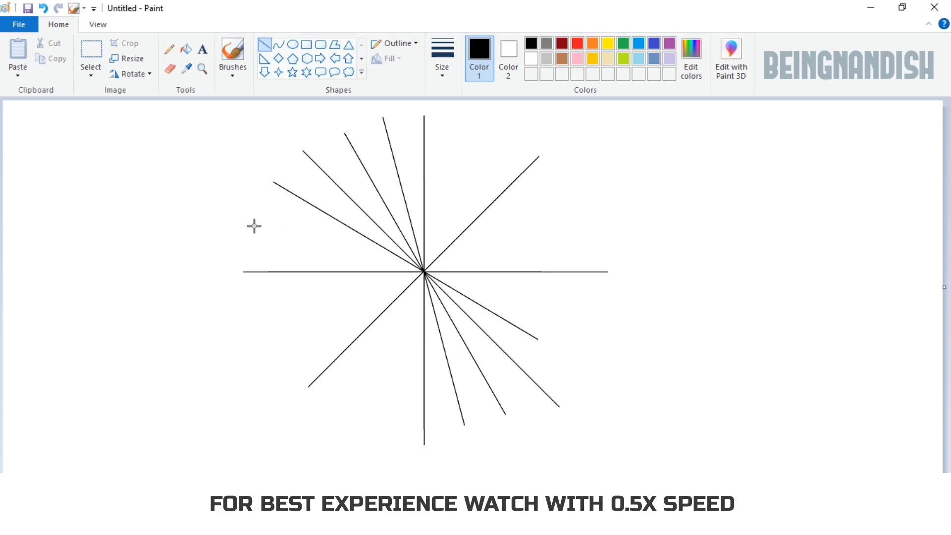
{"action": "left_click_drag", "start_coordinate": [254, 226], "coordinate": [560, 308]}
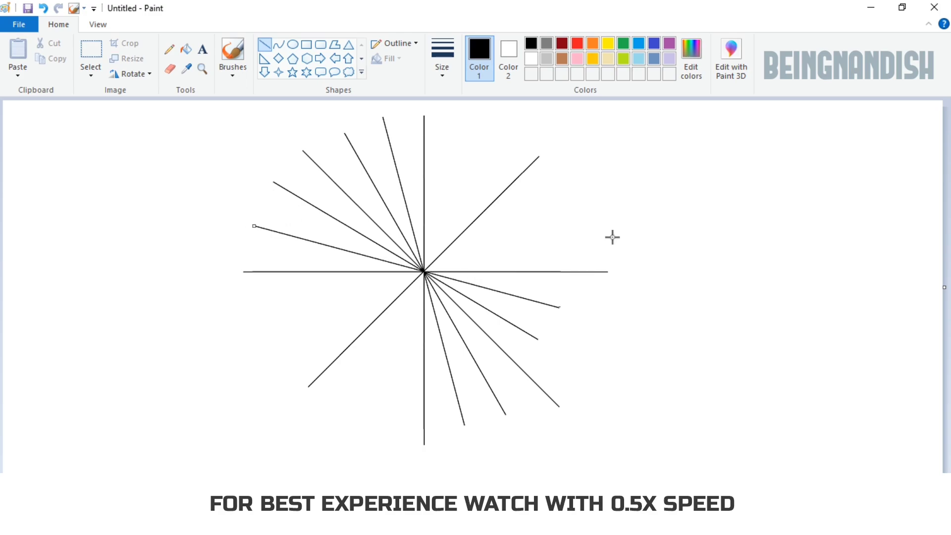
Step: Draw a large circle centred on the lines' crossing and a slightly smaller concentric circle inside it
{"action": "left_click", "coordinate": [292, 45]}
{"action": "left_click_drag", "start_coordinate": [306, 152], "coordinate": [572, 417]}
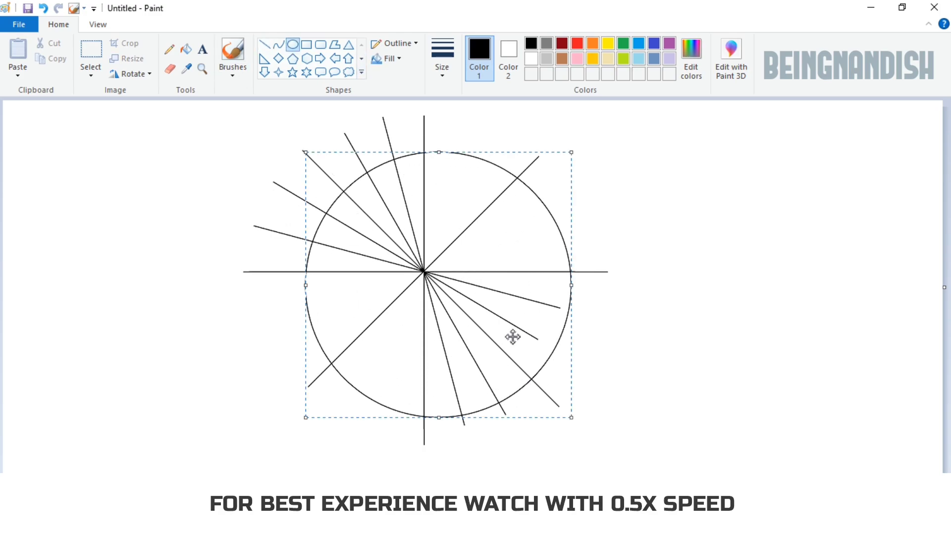
{"action": "left_click_drag", "start_coordinate": [513, 337], "coordinate": [497, 337]}
{"action": "key", "text": "Up"}
{"action": "key", "text": "Up"}
{"action": "key", "text": "Up"}
{"action": "key", "text": "Up"}
{"action": "key", "text": "Up"}
{"action": "key", "text": "Up"}
{"action": "key", "text": "Up"}
{"action": "key", "text": "Up"}
{"action": "key", "text": "Up"}
{"action": "key", "text": "Up"}
{"action": "key", "text": "Up"}
{"action": "key", "text": "Up"}
{"action": "key", "text": "Up"}
{"action": "key", "text": "Up"}
{"action": "key", "text": "Up"}
{"action": "key", "text": "Up"}
{"action": "key", "text": "Up"}
{"action": "key", "text": "Up"}
{"action": "key", "text": "Up"}
{"action": "key", "text": "Up"}
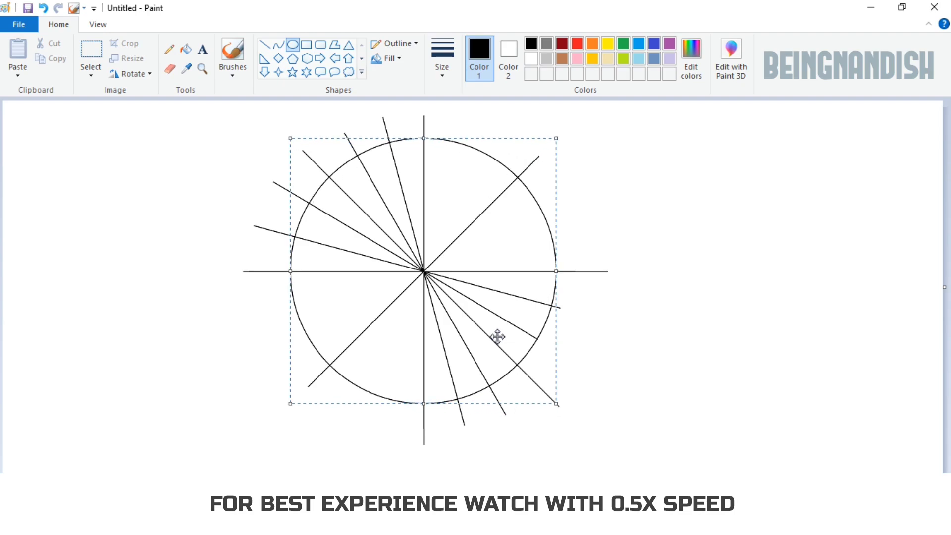
{"action": "key", "text": "Right"}
{"action": "key", "text": "Right"}
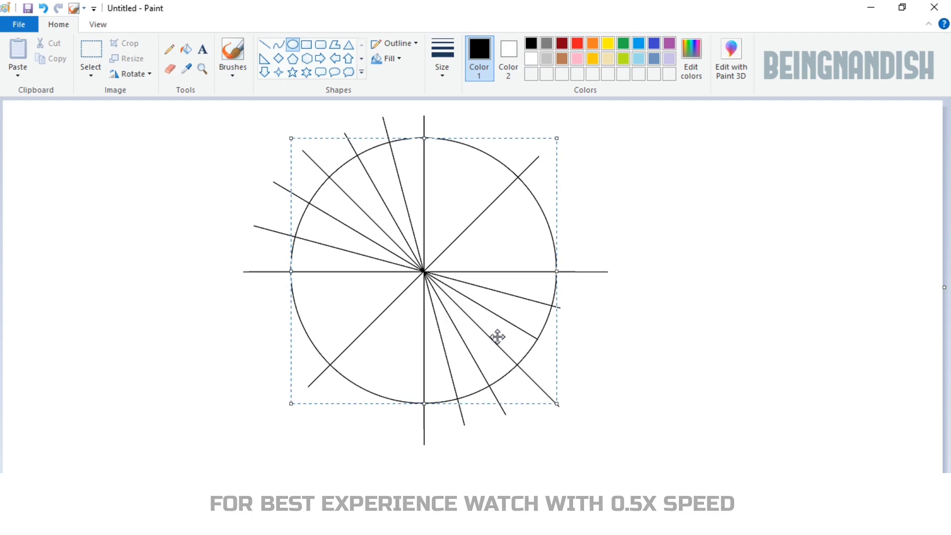
{"action": "left_click", "coordinate": [610, 329]}
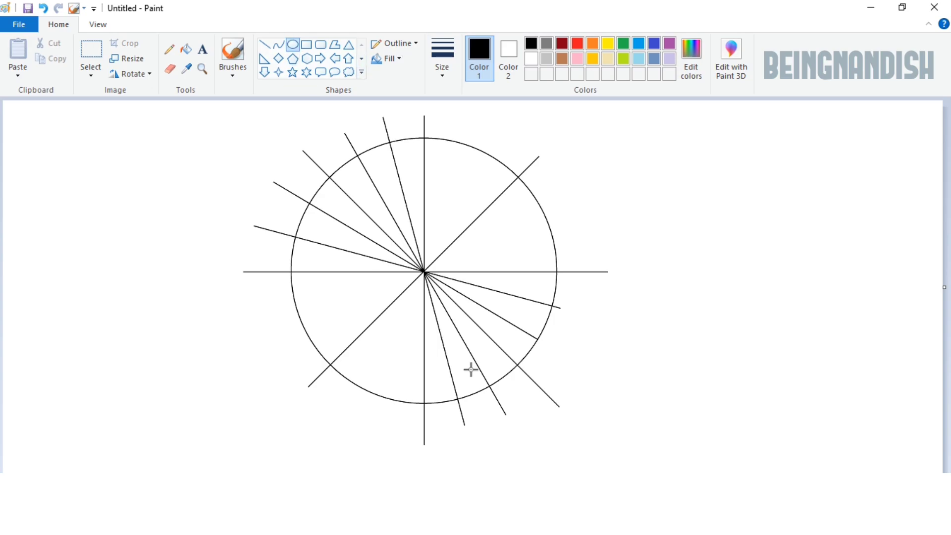
{"action": "left_click_drag", "start_coordinate": [307, 154], "coordinate": [541, 412]}
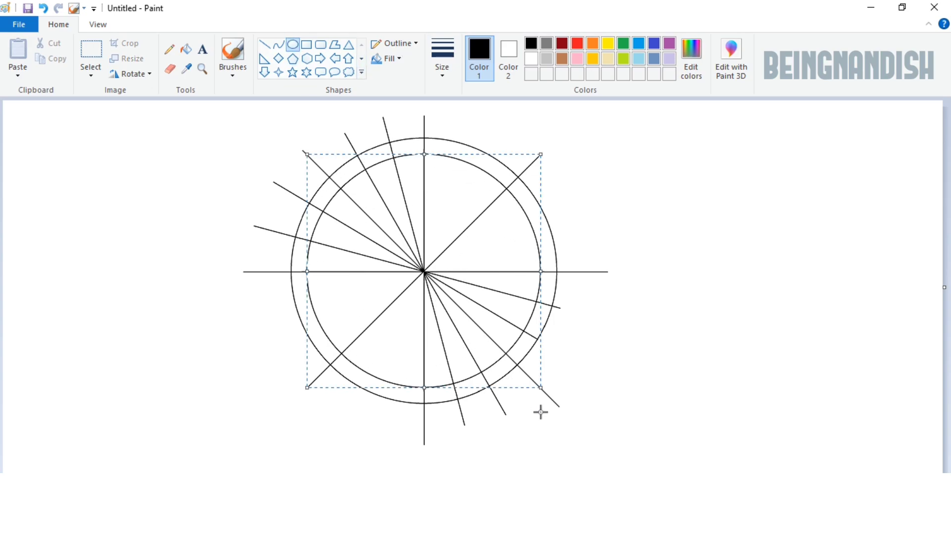
{"action": "left_click", "coordinate": [622, 349]}
Step: Draw a third concentric circle midway between the two large circles and thicken its outline
{"action": "left_click_drag", "start_coordinate": [305, 153], "coordinate": [549, 410]}
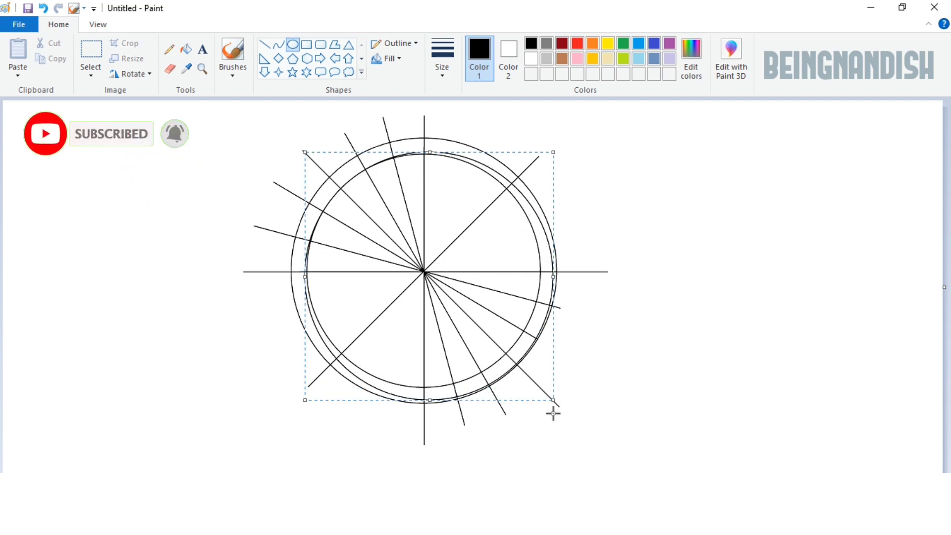
{"action": "key", "text": "Down"}
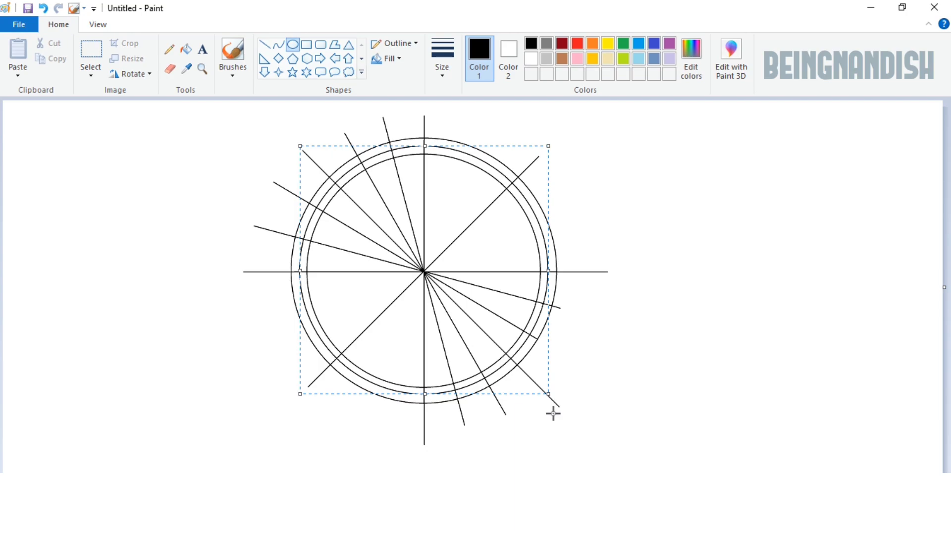
{"action": "key", "text": "Left"}
{"action": "key", "text": "ctrl+KP_Add"}
{"action": "key", "text": "ctrl+KP_Add"}
{"action": "key", "text": "ctrl+KP_Add"}
{"action": "key", "text": "ctrl+KP_Add"}
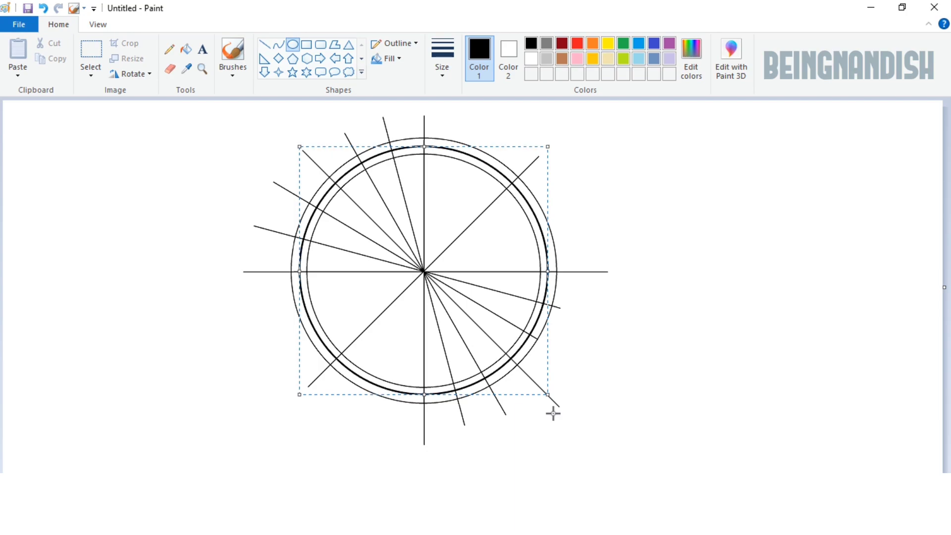
{"action": "left_click", "coordinate": [670, 349]}
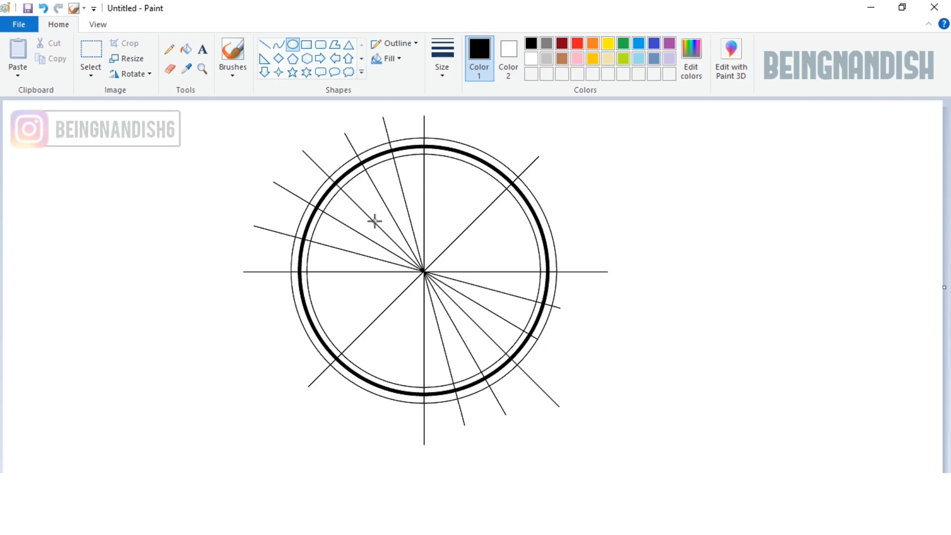
Step: Draw a small thick-outlined circle around the centre and a slightly larger, thinner concentric circle around it
{"action": "left_click_drag", "start_coordinate": [374, 221], "coordinate": [473, 321]}
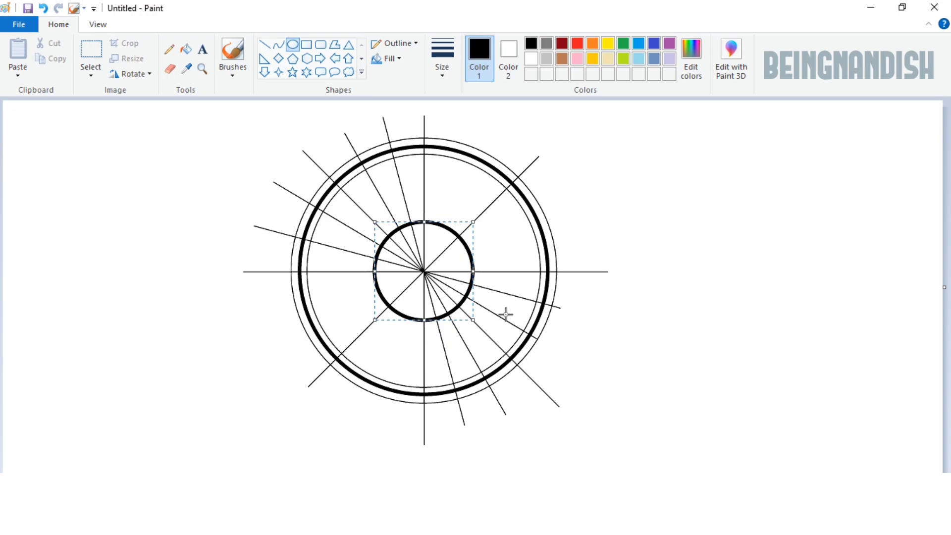
{"action": "left_click_drag", "start_coordinate": [367, 217], "coordinate": [478, 347]}
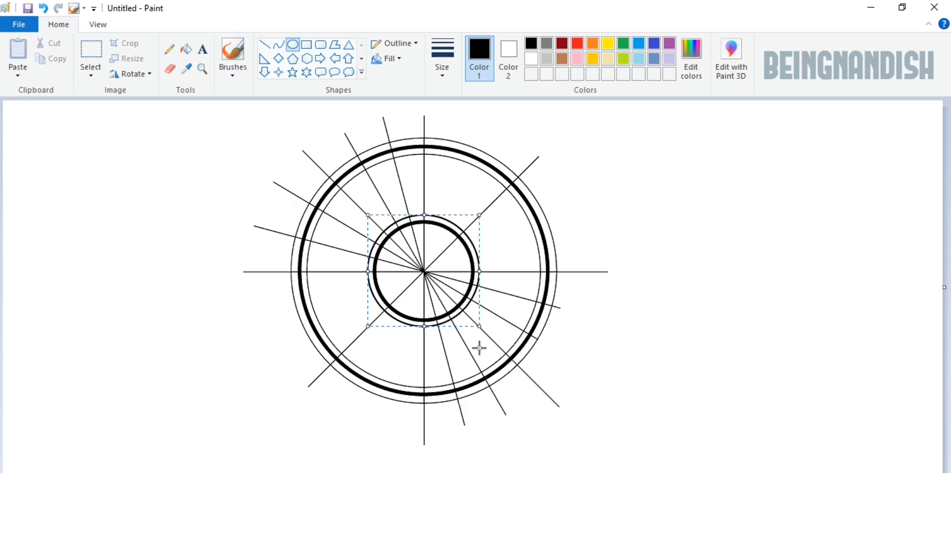
{"action": "left_click", "coordinate": [578, 345]}
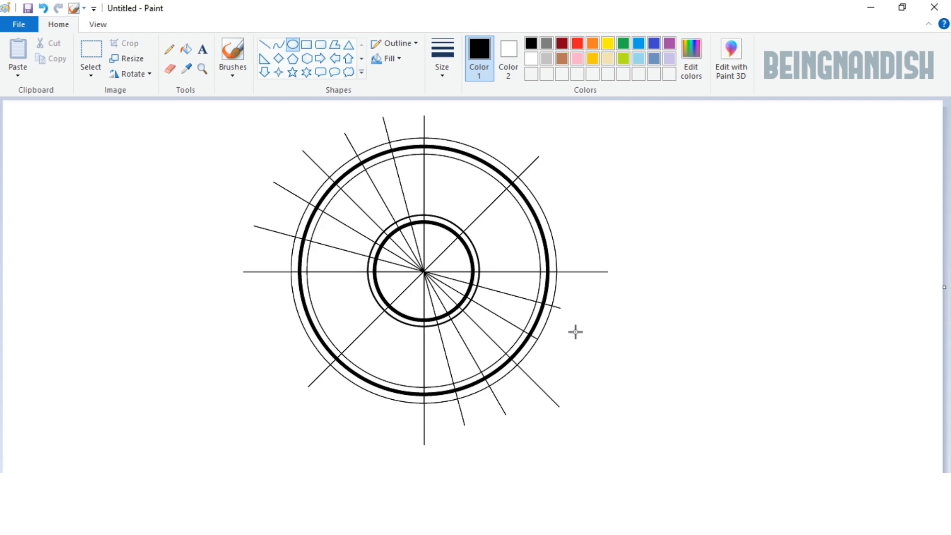
Step: Cut the upper-left quarter of the wheel drawing and delete the rest of the drawing
{"action": "left_click", "coordinate": [90, 50]}
{"action": "left_click_drag", "start_coordinate": [425, 271], "coordinate": [425, 273]}
{"action": "right_click", "coordinate": [375, 165]}
{"action": "left_click", "coordinate": [405, 173]}
{"action": "right_click", "coordinate": [526, 311]}
{"action": "left_click", "coordinate": [566, 407]}
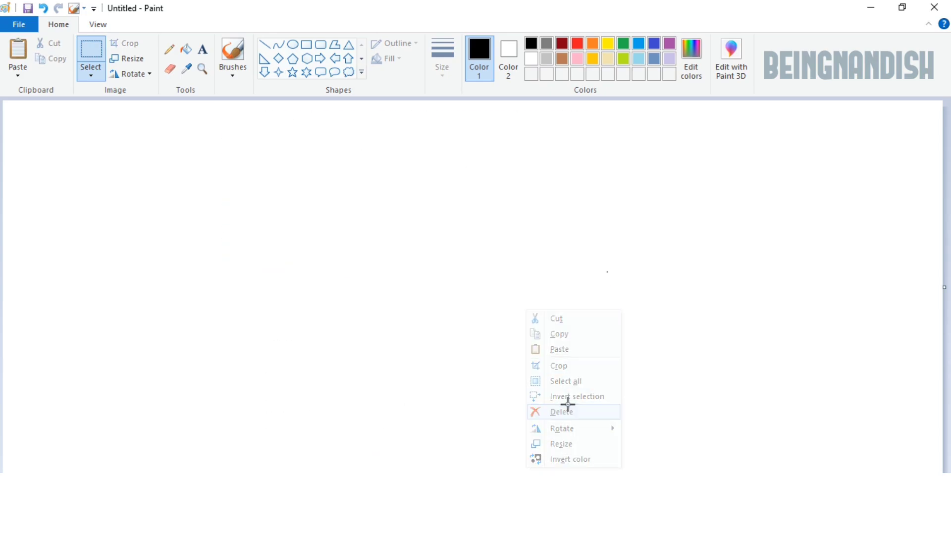
Step: Paste the cut quarter back onto the canvas and move it to the upper middle of the blank area
{"action": "right_click", "coordinate": [190, 115]}
{"action": "left_click", "coordinate": [212, 155]}
{"action": "left_click_drag", "start_coordinate": [167, 203], "coordinate": [389, 207]}
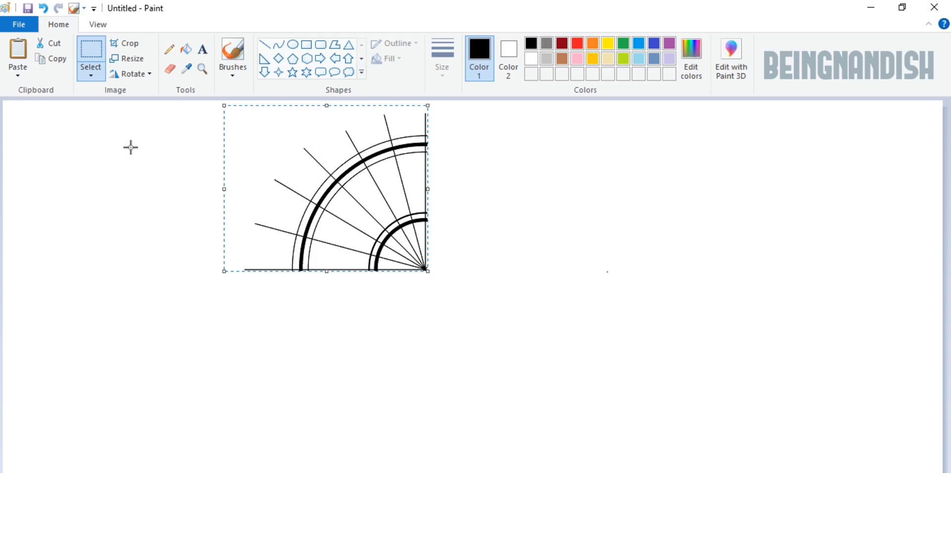
{"action": "right_click", "coordinate": [130, 147]}
{"action": "left_click", "coordinate": [93, 54]}
Step: Erase the outer ends of the five slanted spokes and the horizontal line to shorten them
{"action": "left_click", "coordinate": [97, 24]}
{"action": "left_click", "coordinate": [17, 52]}
{"action": "left_click_drag", "start_coordinate": [218, 480], "coordinate": [357, 479]}
{"action": "left_click", "coordinate": [55, 23]}
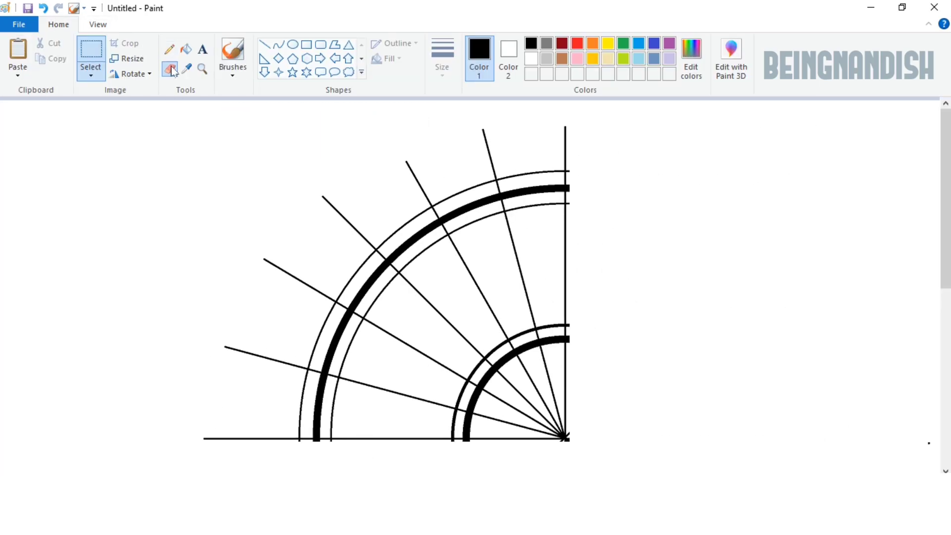
{"action": "left_click", "coordinate": [171, 70]}
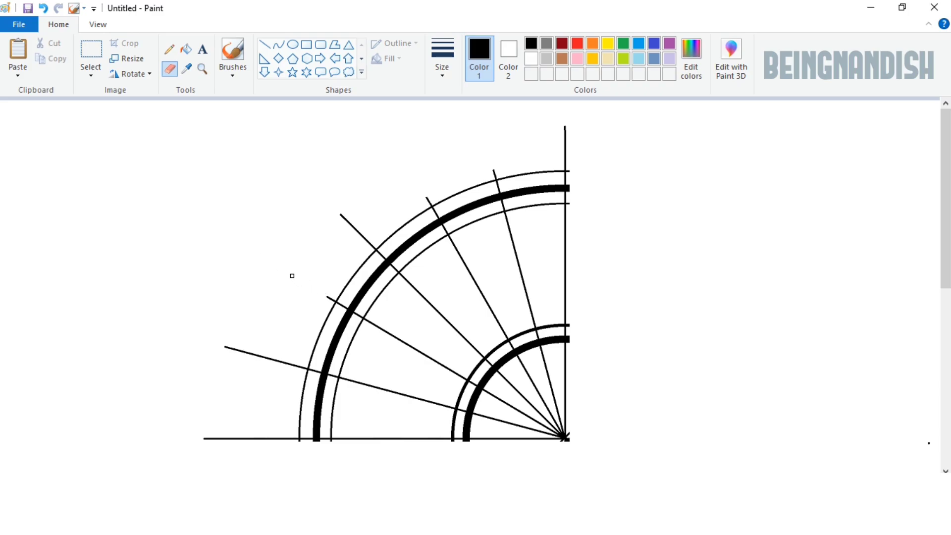
{"action": "scroll", "coordinate": [297, 272], "scroll_direction": "down", "scroll_amount": 2}
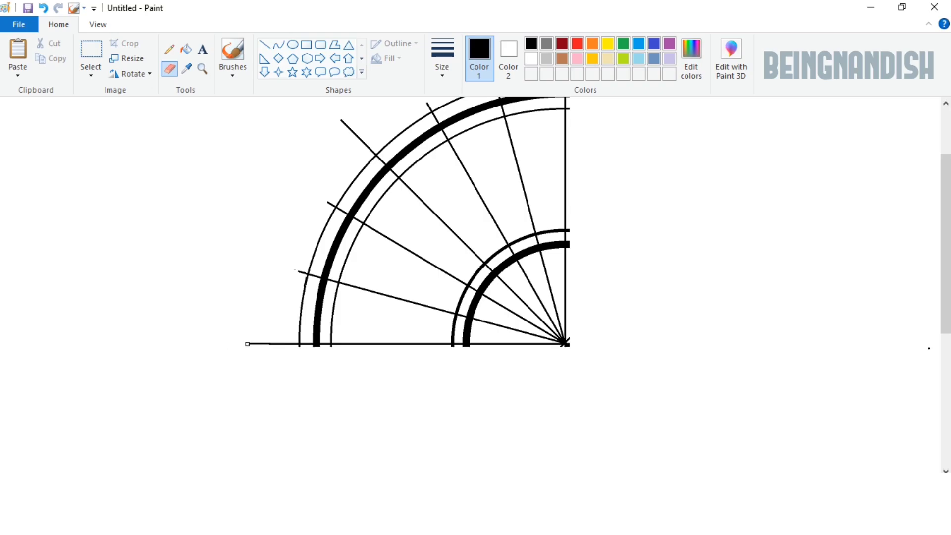
{"action": "scroll", "coordinate": [300, 346], "scroll_direction": "up", "scroll_amount": 2}
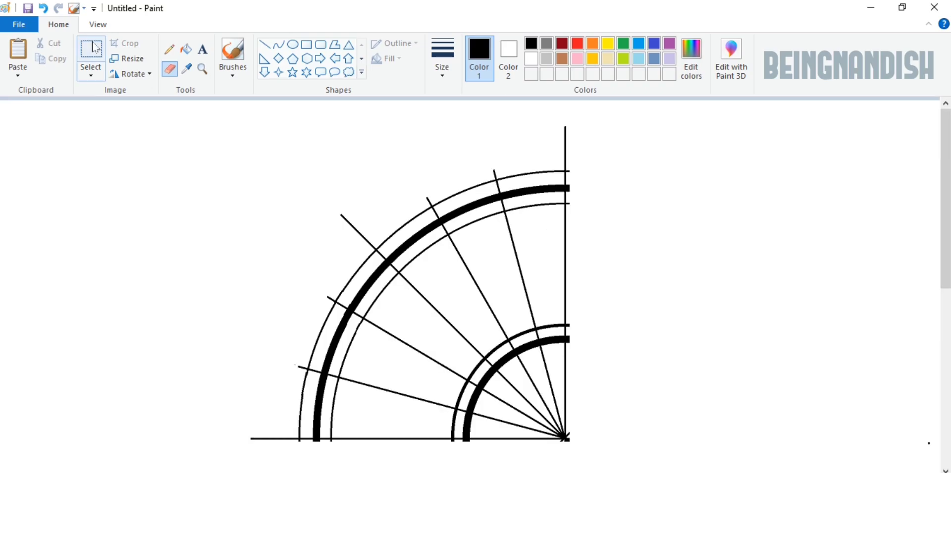
Step: Cover the arc ends sticking out below the horizontal line with a straight white line along its underside
{"action": "left_click", "coordinate": [96, 25]}
{"action": "left_click", "coordinate": [17, 53]}
{"action": "scroll", "coordinate": [312, 266], "scroll_direction": "down", "scroll_amount": 5}
{"action": "left_click_drag", "start_coordinate": [312, 478], "coordinate": [488, 478]}
{"action": "left_click", "coordinate": [59, 27]}
{"action": "left_click", "coordinate": [546, 58]}
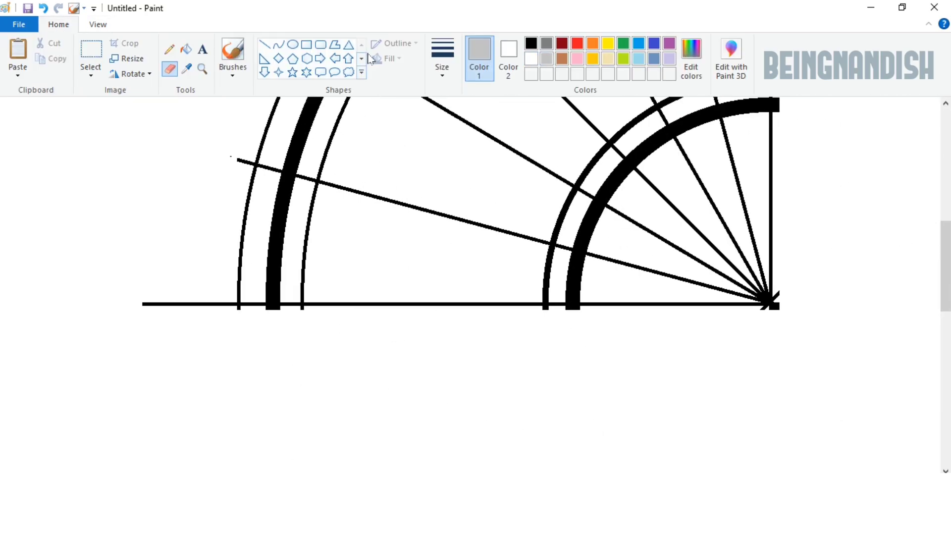
{"action": "left_click", "coordinate": [264, 44]}
{"action": "left_click_drag", "start_coordinate": [145, 311], "coordinate": [772, 336]}
{"action": "key", "text": "Up"}
{"action": "key", "text": "Up"}
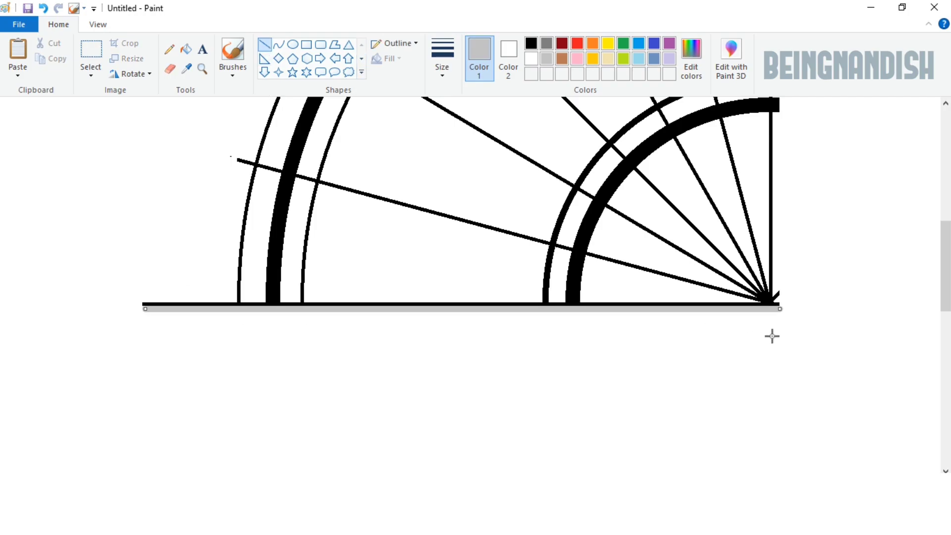
{"action": "left_click", "coordinate": [531, 59]}
Step: Cover the arc ends sticking out beyond the vertical line with a straight white line along its right side
{"action": "left_click", "coordinate": [946, 357]}
{"action": "left_click", "coordinate": [97, 25]}
{"action": "left_click", "coordinate": [56, 63]}
{"action": "left_click", "coordinate": [55, 62]}
{"action": "left_click", "coordinate": [55, 62]}
{"action": "left_click", "coordinate": [17, 55]}
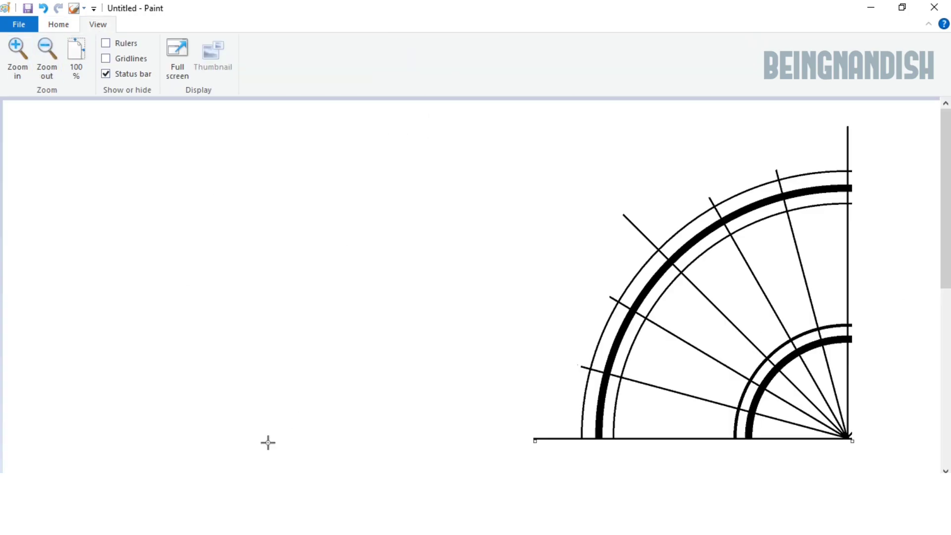
{"action": "left_click", "coordinate": [28, 80]}
{"action": "left_click", "coordinate": [47, 57]}
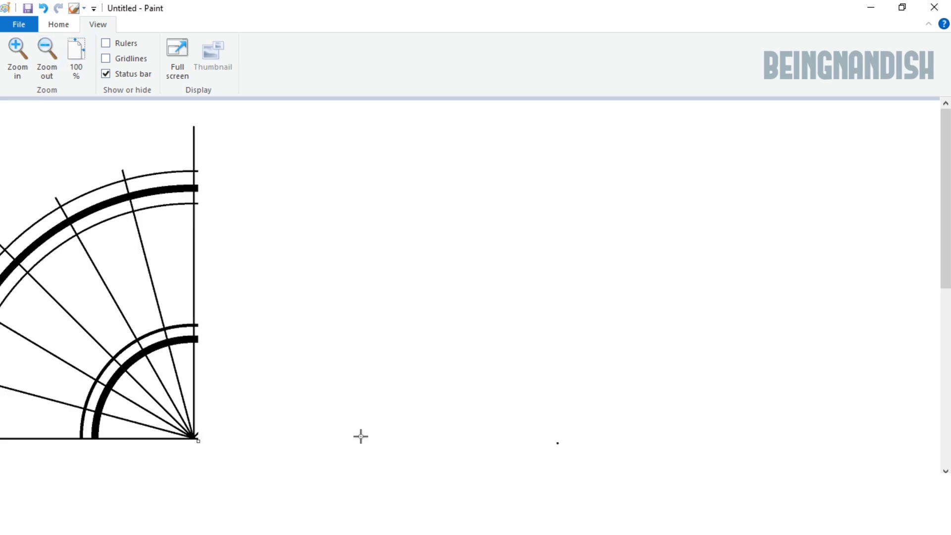
{"action": "left_click", "coordinate": [59, 25]}
{"action": "left_click", "coordinate": [264, 44]}
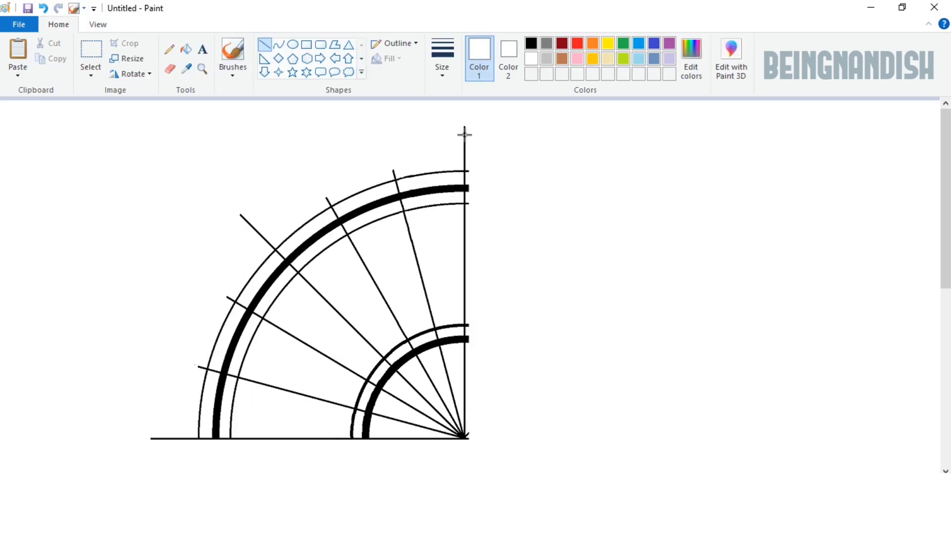
{"action": "mouse_move", "coordinate": [468, 134]}
{"action": "left_mouse_down"}
{"action": "mouse_move", "coordinate": [476, 200]}
{"action": "mouse_move", "coordinate": [467, 448]}
{"action": "left_mouse_up"}
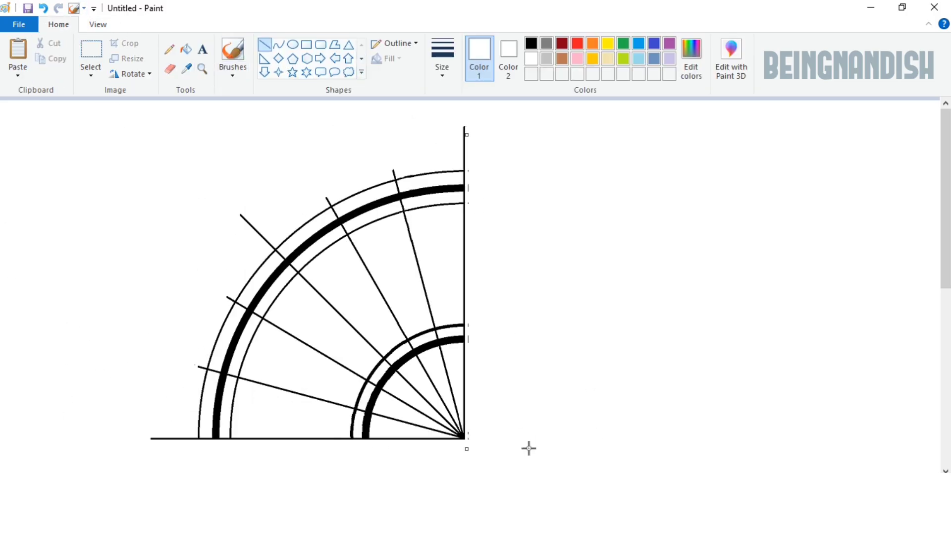
{"action": "left_click", "coordinate": [568, 359]}
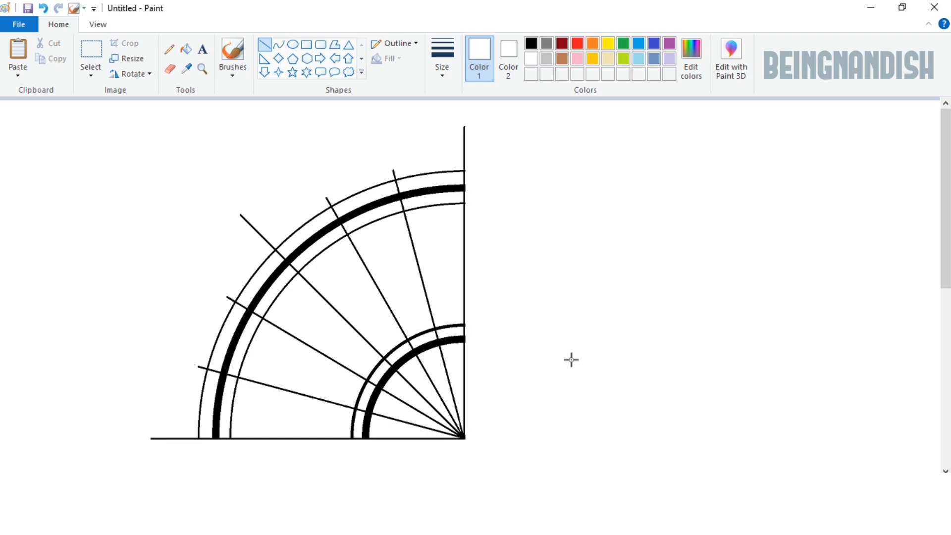
Step: Draw two thin black lines from the outer ends of the vertical and horizontal lines to one point on the diagonal spoke near the centre
{"action": "left_click", "coordinate": [531, 44]}
{"action": "left_click", "coordinate": [442, 57]}
{"action": "left_click", "coordinate": [463, 125]}
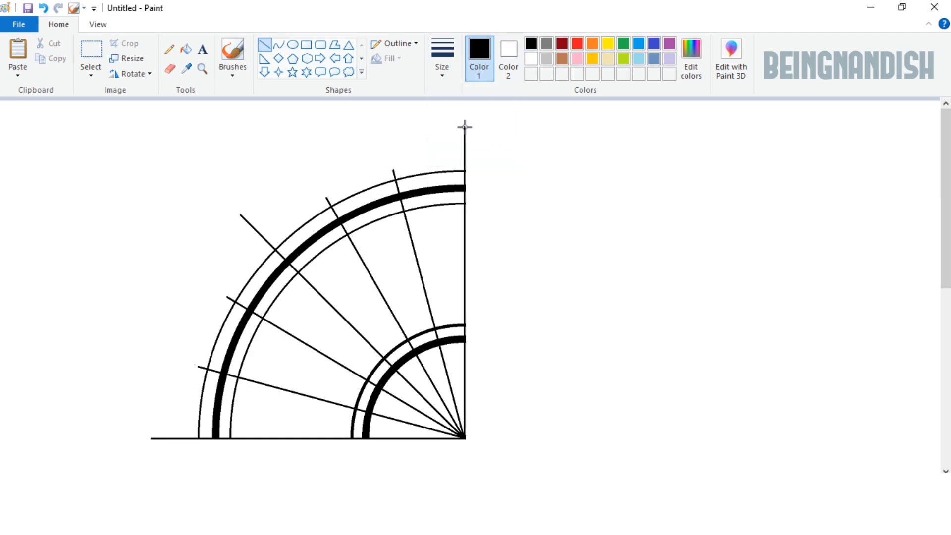
{"action": "left_click_drag", "start_coordinate": [465, 126], "coordinate": [430, 404]}
{"action": "scroll", "coordinate": [515, 149], "scroll_direction": "down", "scroll_amount": 2}
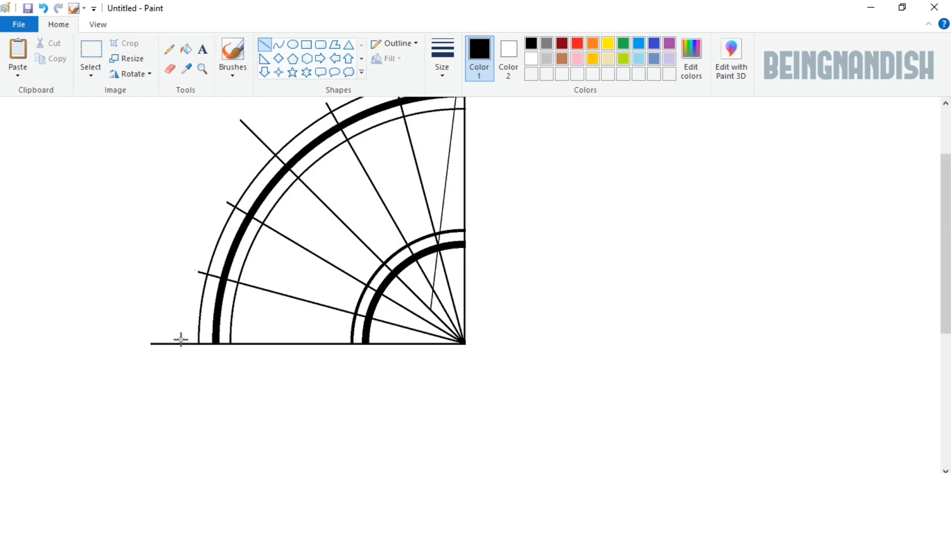
{"action": "left_click_drag", "start_coordinate": [151, 343], "coordinate": [430, 310]}
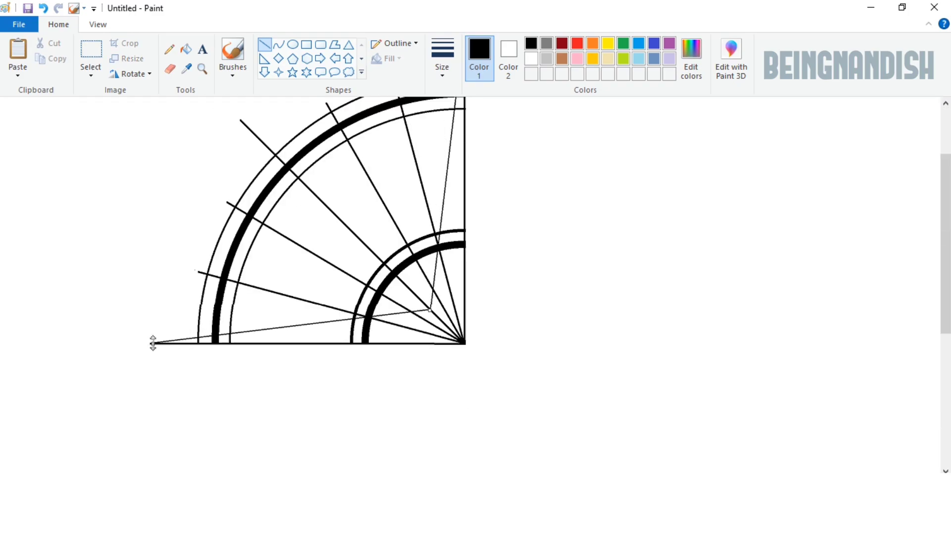
{"action": "left_click_drag", "start_coordinate": [151, 343], "coordinate": [151, 343]}
{"action": "left_click", "coordinate": [156, 293]}
{"action": "scroll", "coordinate": [155, 268], "scroll_direction": "up", "scroll_amount": 2}
{"action": "scroll", "coordinate": [155, 257], "scroll_direction": "down", "scroll_amount": 2}
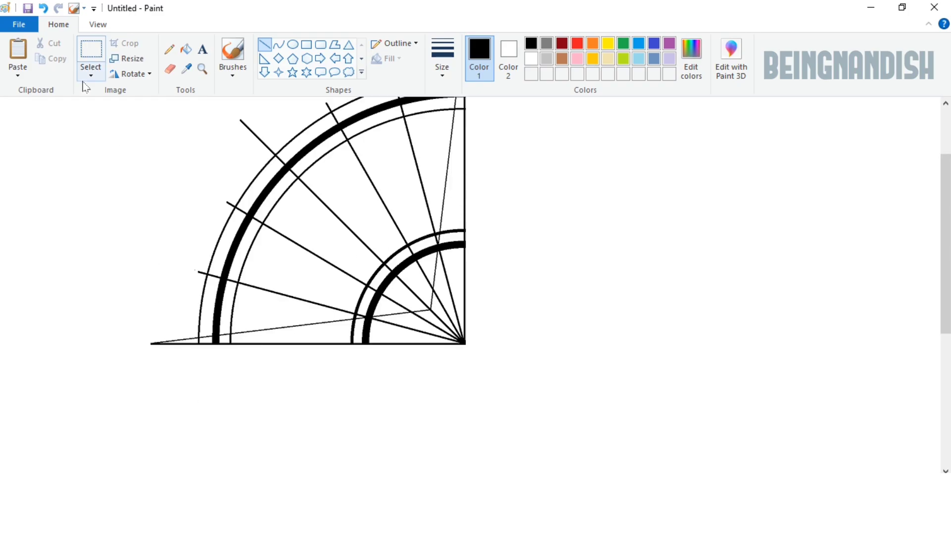
{"action": "scroll", "coordinate": [292, 335], "scroll_direction": "up", "scroll_amount": 2}
Step: Shorten the diagonal spoke's tip and draw two thin lines from it to where the adjacent spokes cross the thin lines near the centre
{"action": "left_click", "coordinate": [167, 69]}
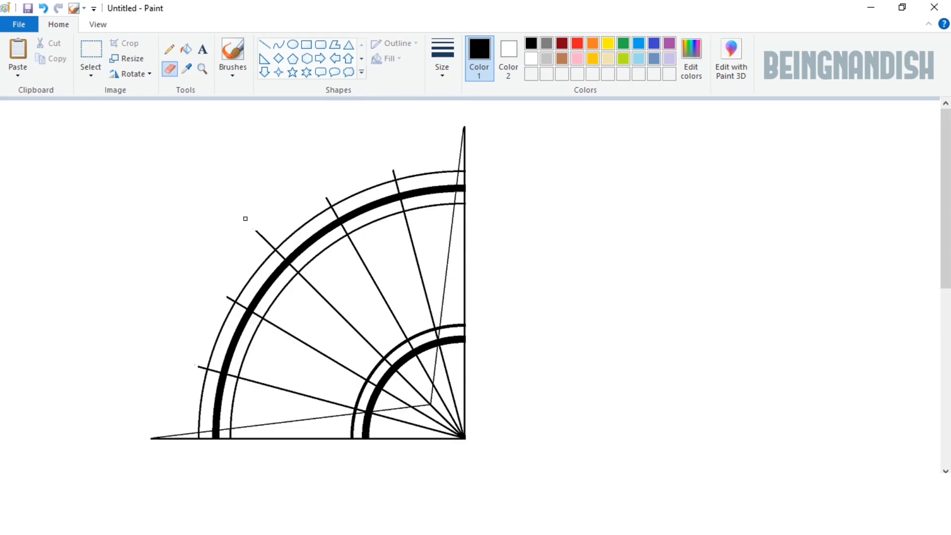
{"action": "left_click", "coordinate": [264, 44]}
{"action": "mouse_move", "coordinate": [258, 232]}
{"action": "left_mouse_down"}
{"action": "mouse_move", "coordinate": [393, 329]}
{"action": "mouse_move", "coordinate": [432, 384]}
{"action": "left_mouse_up"}
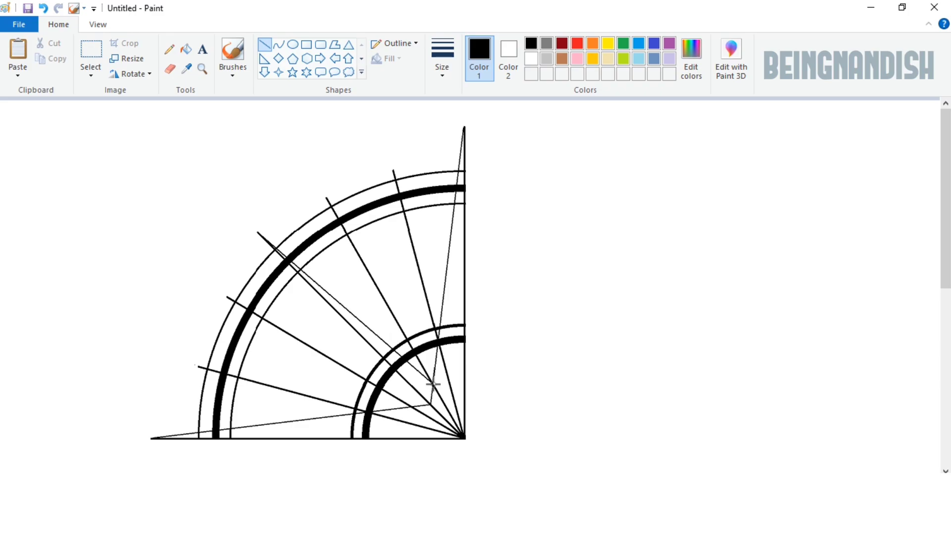
{"action": "left_click_drag", "start_coordinate": [258, 232], "coordinate": [411, 405]}
Step: Fill the narrow wedge between the diagonal spoke and its upper thin line with black, between the inner and outer arcs
{"action": "left_click", "coordinate": [98, 24]}
{"action": "left_click", "coordinate": [18, 54]}
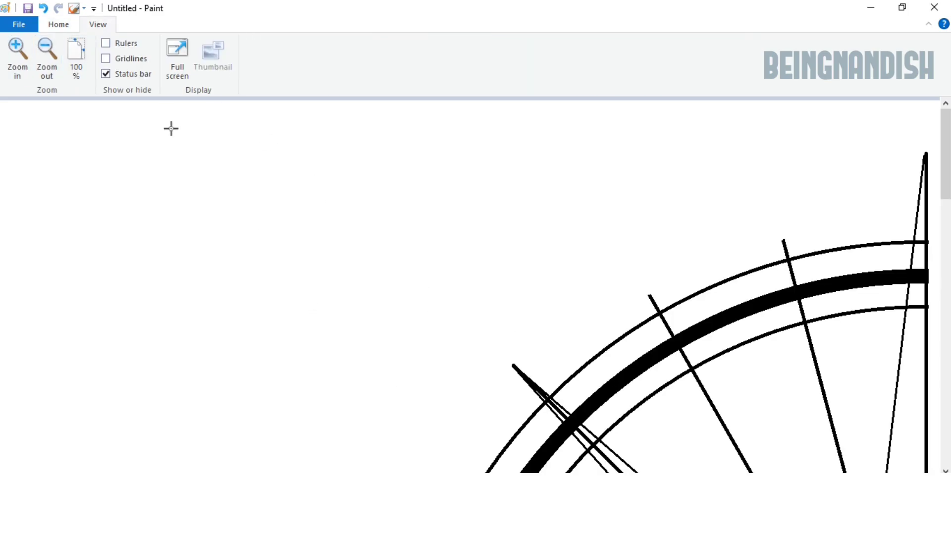
{"action": "scroll", "coordinate": [321, 242], "scroll_direction": "down", "scroll_amount": 3}
{"action": "left_click_drag", "start_coordinate": [327, 479], "coordinate": [479, 479]}
{"action": "left_click", "coordinate": [60, 26]}
{"action": "left_click", "coordinate": [186, 48]}
{"action": "left_click", "coordinate": [329, 184]}
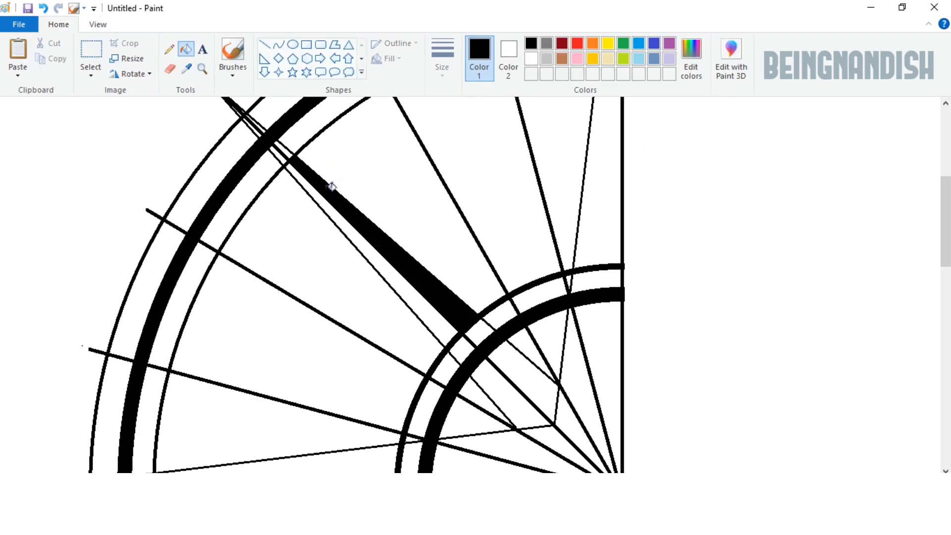
Step: Fill the remaining sections of the diagonal ray with black, down to its inner end near the centre
{"action": "scroll", "coordinate": [262, 122], "scroll_direction": "up", "scroll_amount": 3}
{"action": "left_click", "coordinate": [264, 45]}
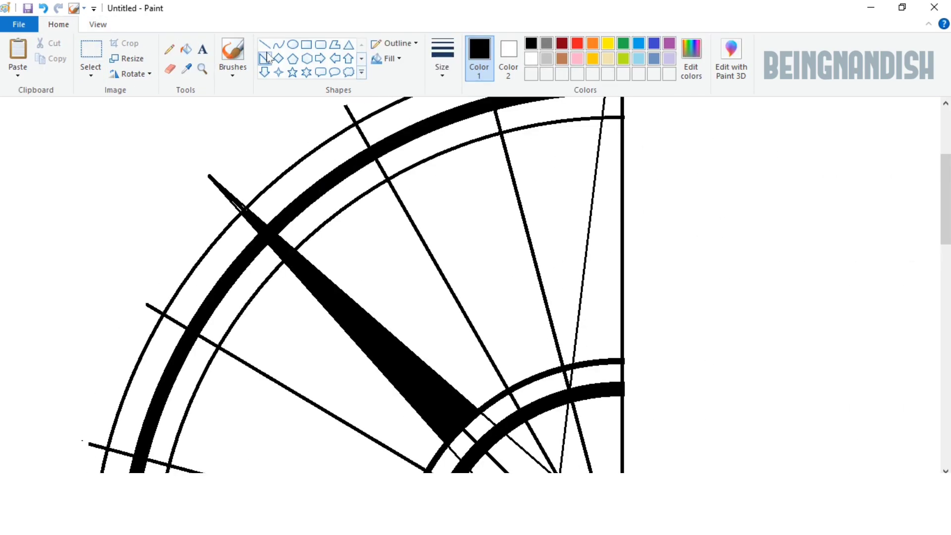
{"action": "scroll", "coordinate": [270, 196], "scroll_direction": "down", "scroll_amount": 3}
{"action": "left_click", "coordinate": [186, 48]}
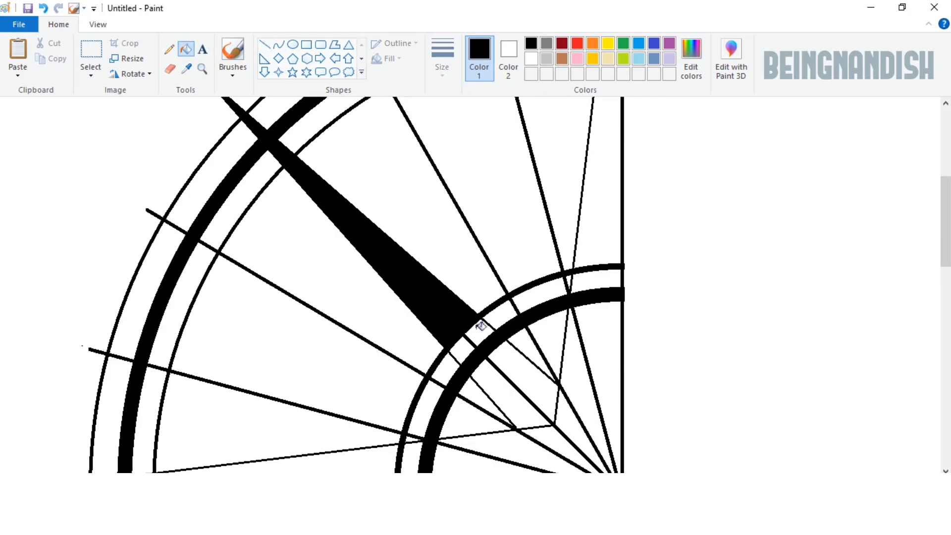
{"action": "left_click", "coordinate": [510, 366]}
Step: Draw a light-grey line just above the horizontal line and another along the underside of the lower thin line
{"action": "scroll", "coordinate": [495, 347], "scroll_direction": "down", "scroll_amount": 3}
{"action": "left_click", "coordinate": [264, 45]}
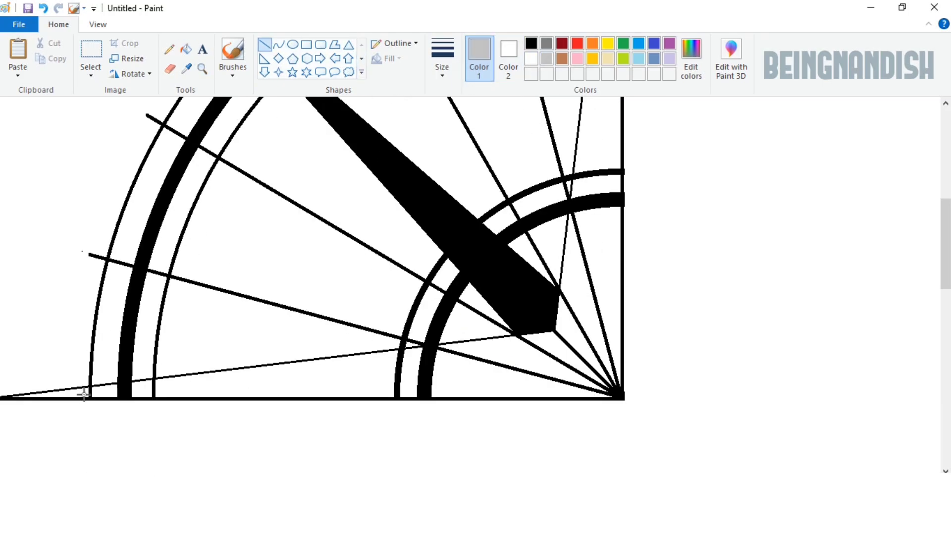
{"action": "left_click_drag", "start_coordinate": [83, 394], "coordinate": [620, 418]}
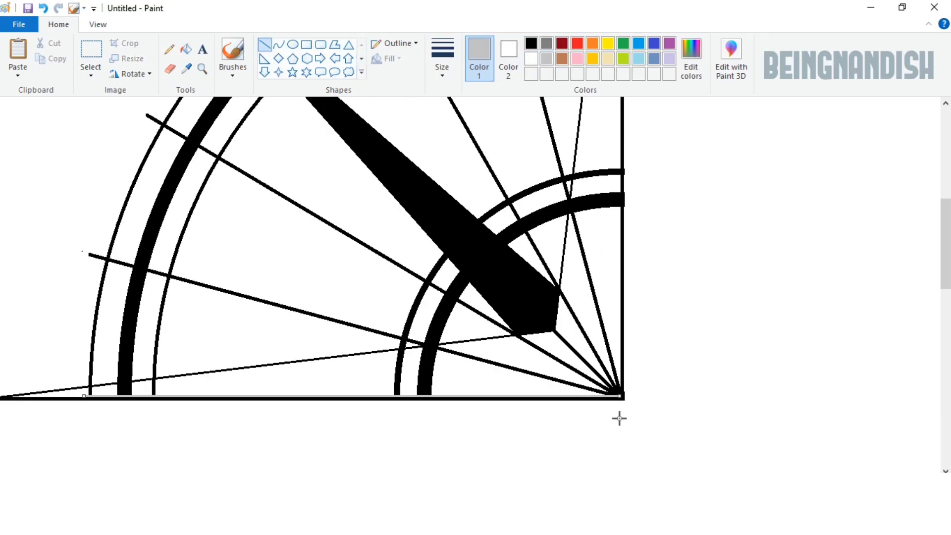
{"action": "left_click_drag", "start_coordinate": [86, 388], "coordinate": [569, 331]}
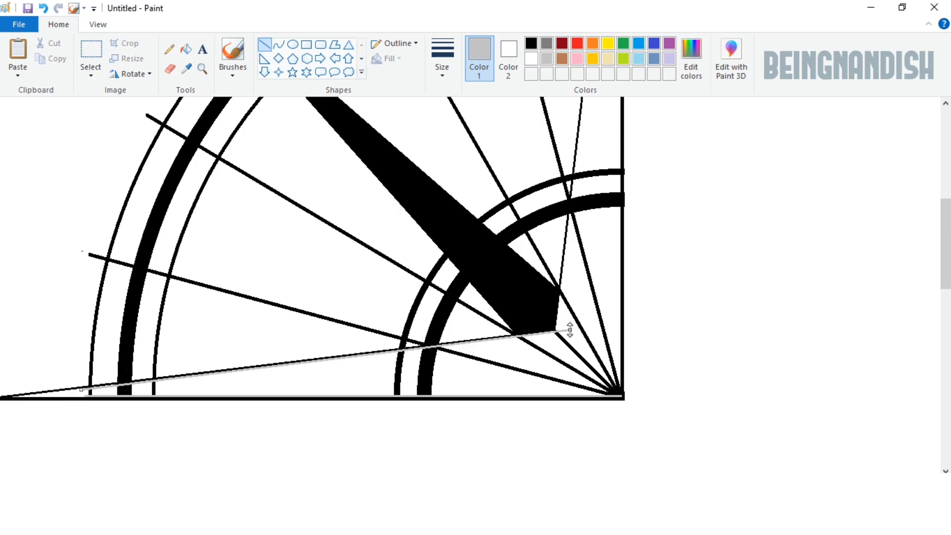
{"action": "left_click", "coordinate": [623, 330]}
Step: Draw light-grey lines along the left side of the vertical line and the right side of the upper thin line
{"action": "scroll", "coordinate": [658, 390], "scroll_direction": "up", "scroll_amount": 3}
{"action": "scroll", "coordinate": [643, 335], "scroll_direction": "up", "scroll_amount": 1}
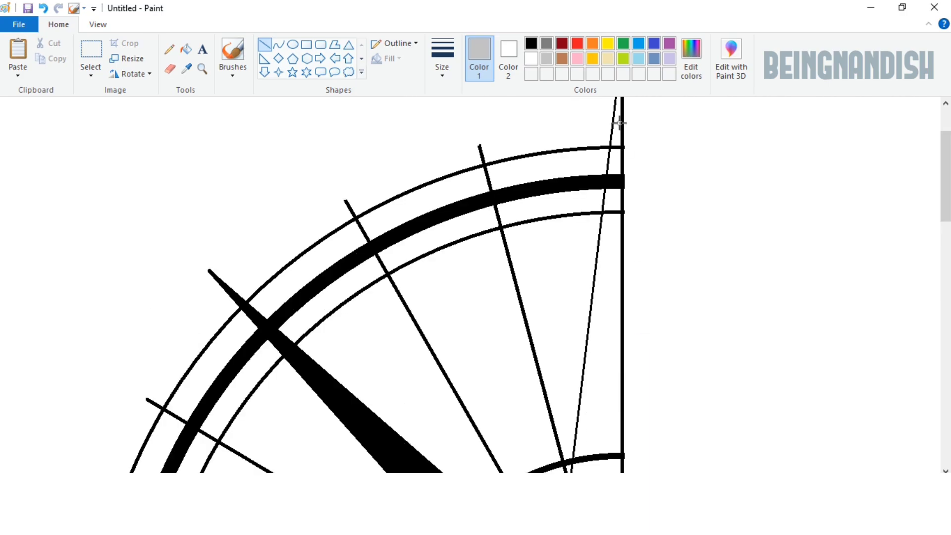
{"action": "left_click_drag", "start_coordinate": [620, 123], "coordinate": [619, 488]}
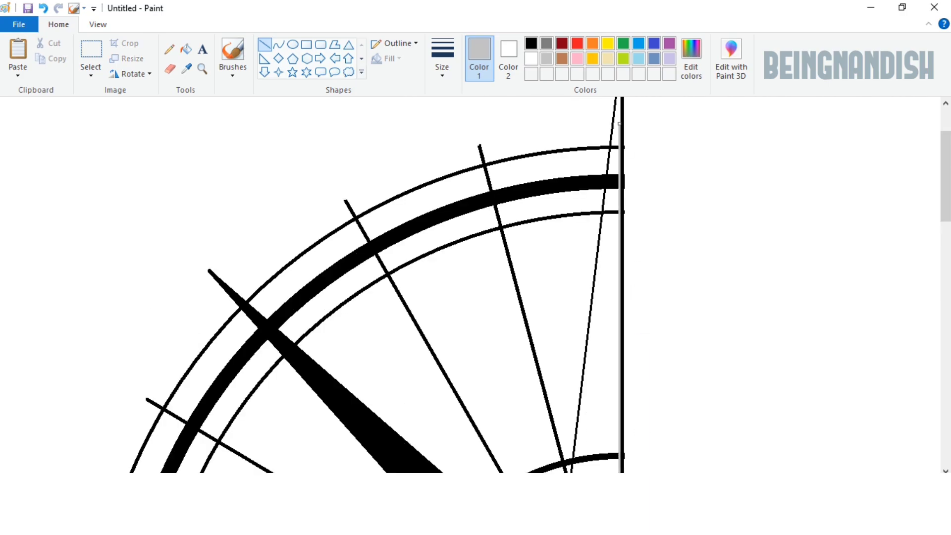
{"action": "left_click", "coordinate": [682, 444]}
{"action": "scroll", "coordinate": [656, 329], "scroll_direction": "down", "scroll_amount": 4}
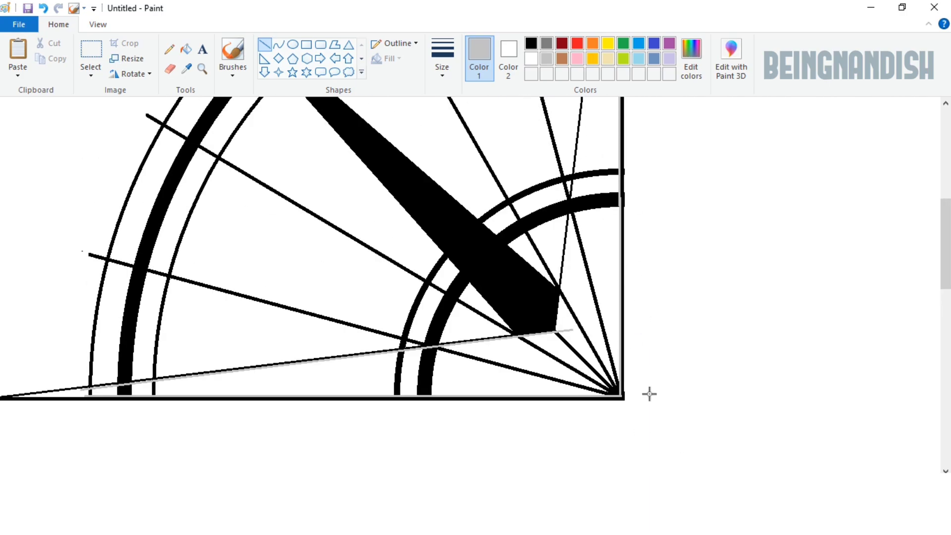
{"action": "scroll", "coordinate": [735, 374], "scroll_direction": "up", "scroll_amount": 1}
{"action": "left_click_drag", "start_coordinate": [556, 427], "coordinate": [589, 163]}
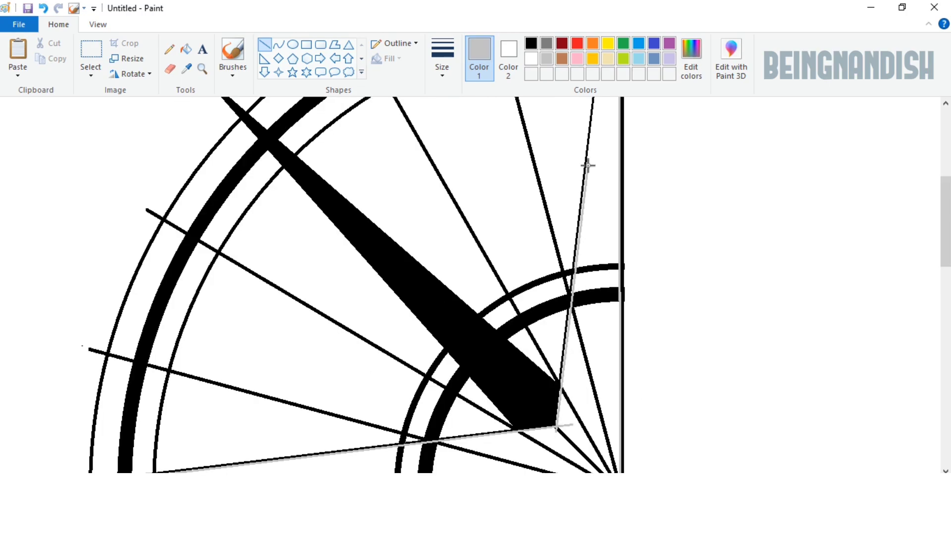
{"action": "left_click", "coordinate": [688, 368]}
{"action": "scroll", "coordinate": [688, 368], "scroll_direction": "up", "scroll_amount": 3}
{"action": "left_click_drag", "start_coordinate": [614, 216], "coordinate": [601, 343]}
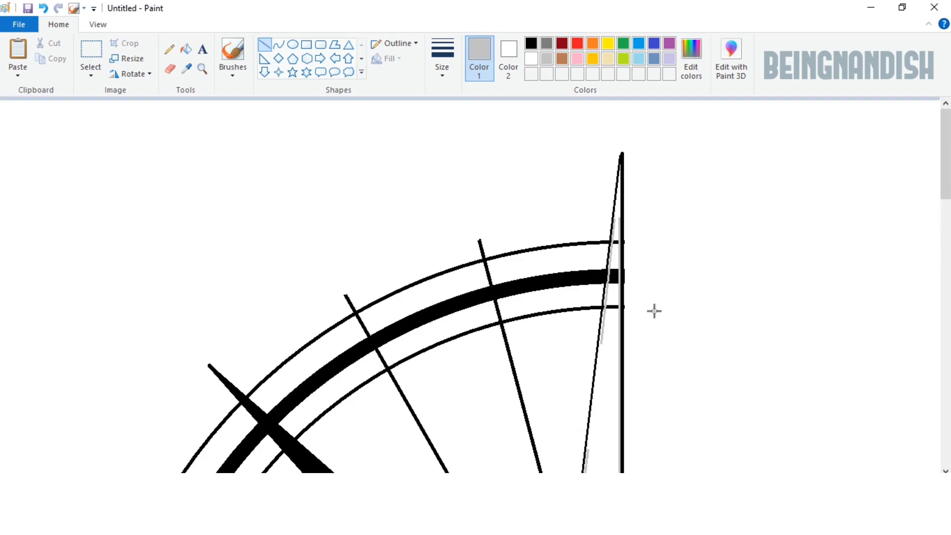
Step: Fill the grey lines and the arc and spoke pieces between the thin lines and the vertical and horizontal lines with white
{"action": "left_click", "coordinate": [186, 49]}
{"action": "left_click", "coordinate": [531, 58]}
{"action": "left_click", "coordinate": [619, 236]}
{"action": "left_click", "coordinate": [609, 272]}
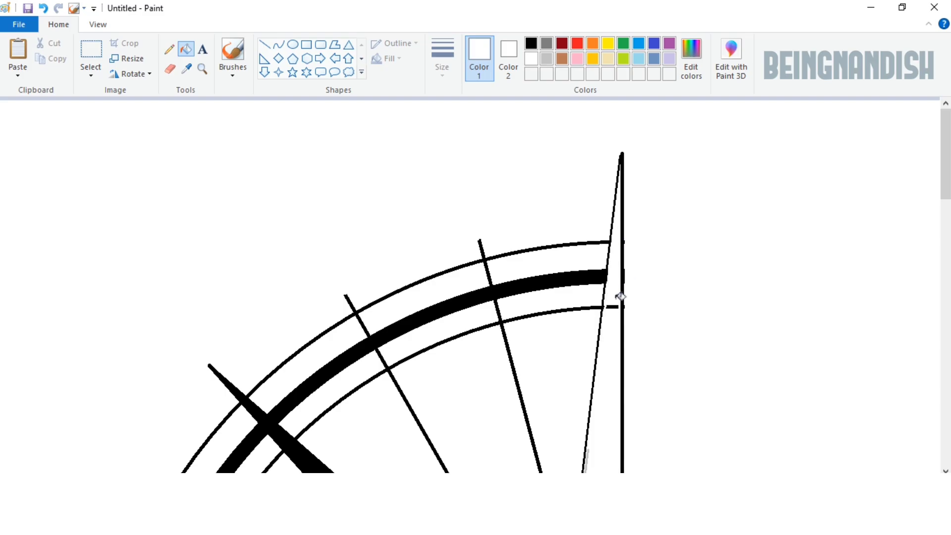
{"action": "left_click", "coordinate": [613, 307]}
{"action": "scroll", "coordinate": [621, 280], "scroll_direction": "down", "scroll_amount": 3}
{"action": "left_click", "coordinate": [607, 268]}
{"action": "left_click", "coordinate": [575, 276]}
{"action": "left_click", "coordinate": [588, 296]}
{"action": "scroll", "coordinate": [584, 296], "scroll_direction": "down", "scroll_amount": 2}
{"action": "left_click", "coordinate": [400, 280]}
{"action": "left_click", "coordinate": [154, 293]}
{"action": "left_click", "coordinate": [130, 293]}
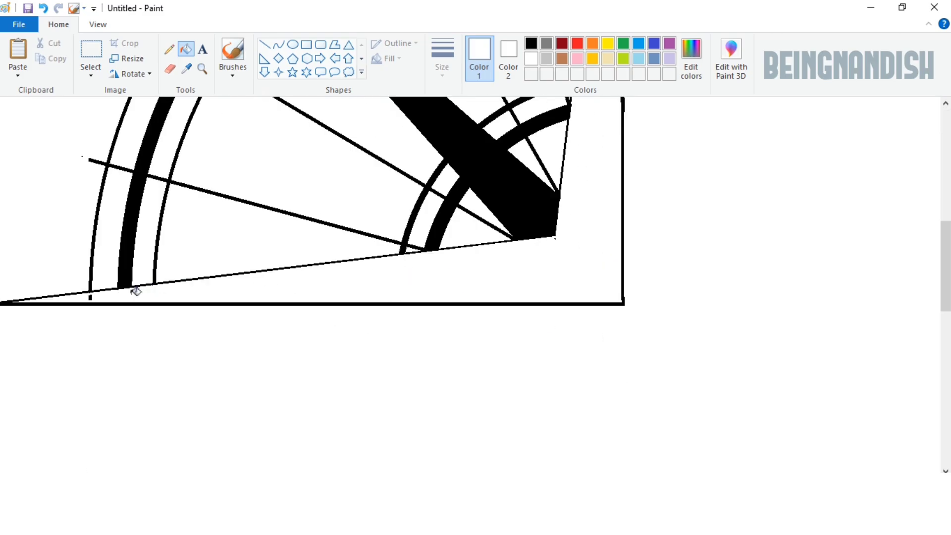
Step: Erase the spoke segments inside the small inner arcs on both sides of the diagonal ray
{"action": "scroll", "coordinate": [391, 394], "scroll_direction": "up", "scroll_amount": 2}
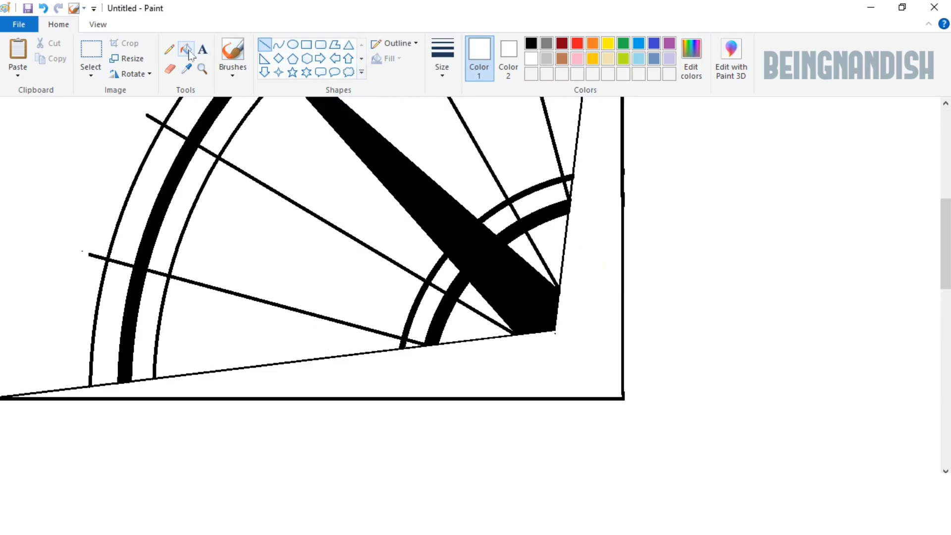
{"action": "left_click", "coordinate": [170, 69]}
{"action": "left_click", "coordinate": [92, 24]}
{"action": "left_click", "coordinate": [17, 56]}
{"action": "scroll", "coordinate": [446, 311], "scroll_direction": "right", "scroll_amount": 10}
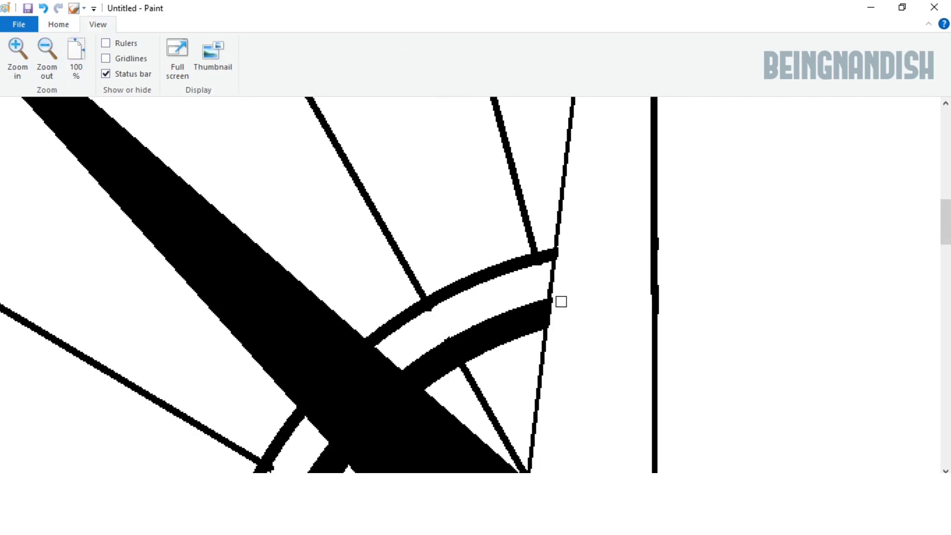
{"action": "scroll", "coordinate": [561, 302], "scroll_direction": "down", "scroll_amount": 4}
{"action": "left_click_drag", "start_coordinate": [466, 188], "coordinate": [520, 270]}
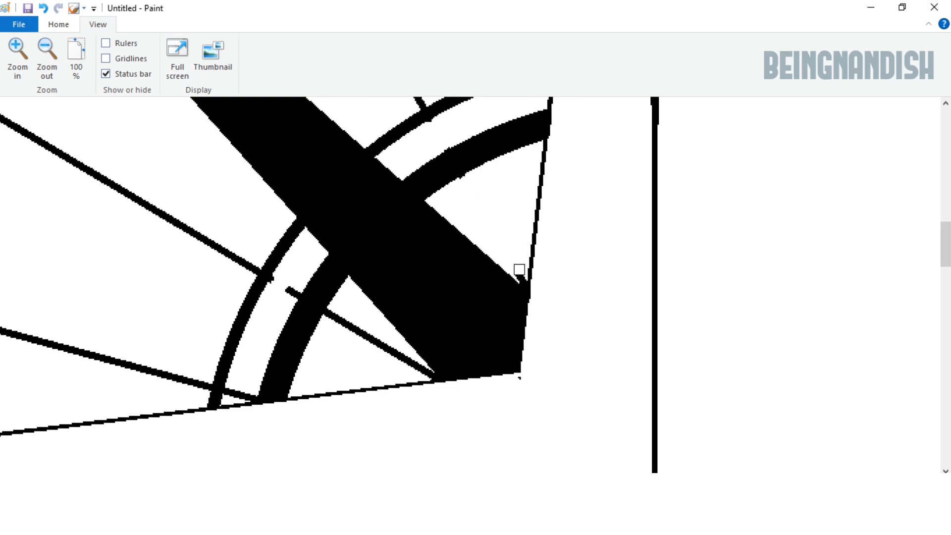
{"action": "left_click_drag", "start_coordinate": [351, 307], "coordinate": [398, 355]}
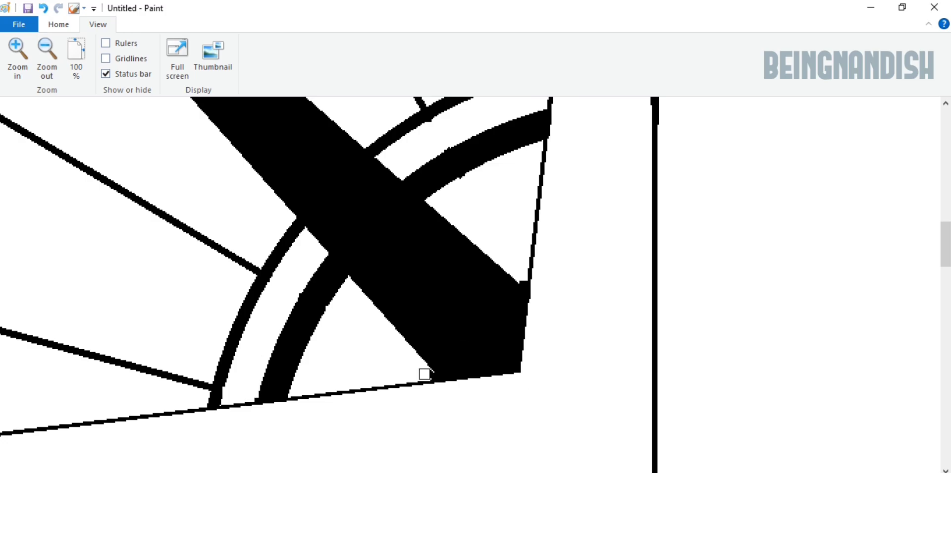
{"action": "scroll", "coordinate": [460, 191], "scroll_direction": "up", "scroll_amount": 2}
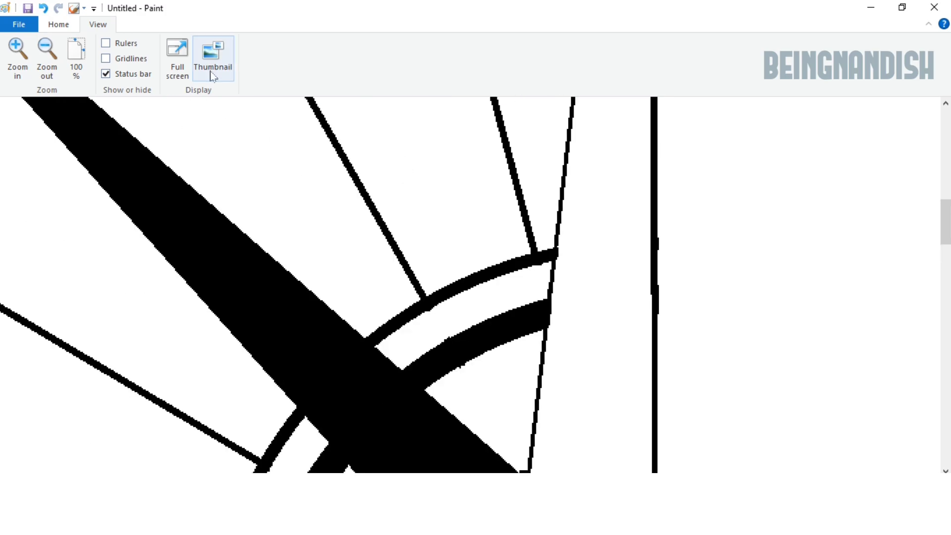
Step: Draw a straight black line over the lower part of the vertical line to even out its edge
{"action": "left_click", "coordinate": [47, 58]}
{"action": "scroll", "coordinate": [340, 340], "scroll_direction": "up", "scroll_amount": 1}
{"action": "scroll", "coordinate": [349, 340], "scroll_direction": "down", "scroll_amount": 1}
{"action": "left_click", "coordinate": [58, 24]}
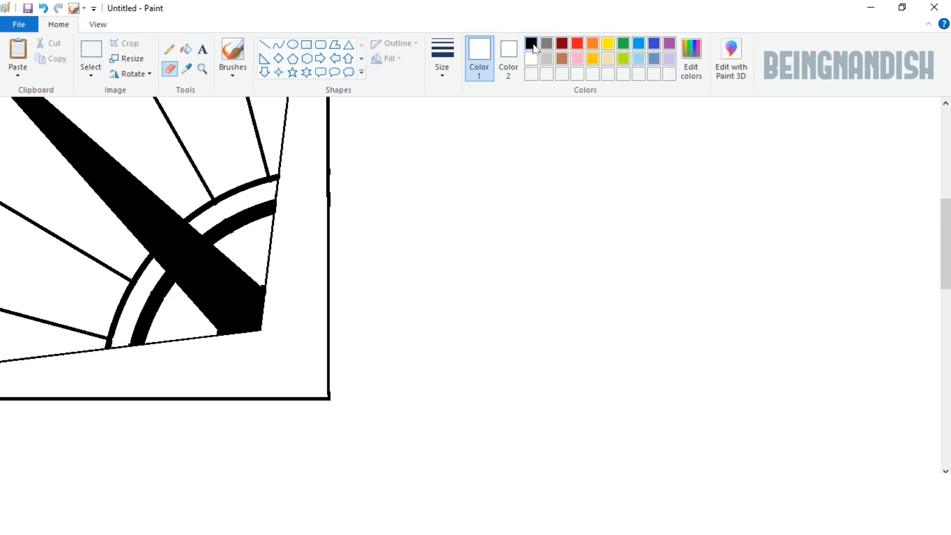
{"action": "left_click", "coordinate": [265, 45]}
{"action": "left_click_drag", "start_coordinate": [327, 202], "coordinate": [372, 396]}
Step: Trim the leftover spoke stubs at the black ray's inner corners with white lines
{"action": "left_click", "coordinate": [97, 24]}
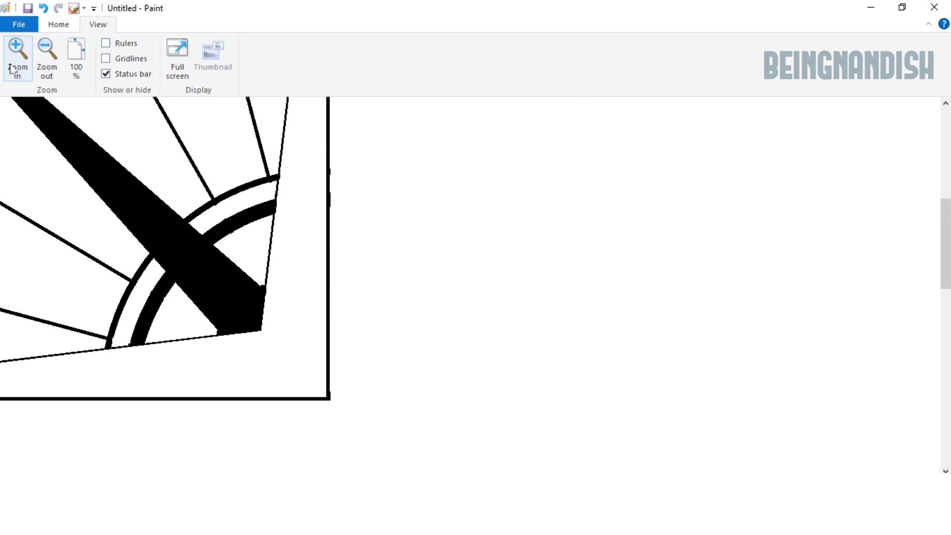
{"action": "left_click", "coordinate": [17, 54]}
{"action": "left_click", "coordinate": [16, 54]}
{"action": "left_click", "coordinate": [58, 24]}
{"action": "left_click", "coordinate": [170, 69]}
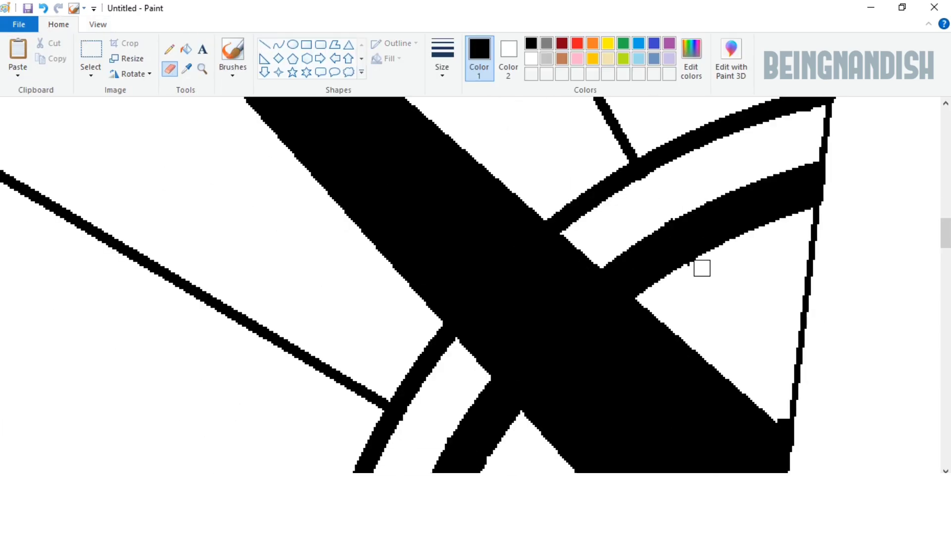
{"action": "scroll", "coordinate": [696, 218], "scroll_direction": "down", "scroll_amount": 2}
{"action": "scroll", "coordinate": [441, 335], "scroll_direction": "down", "scroll_amount": 2}
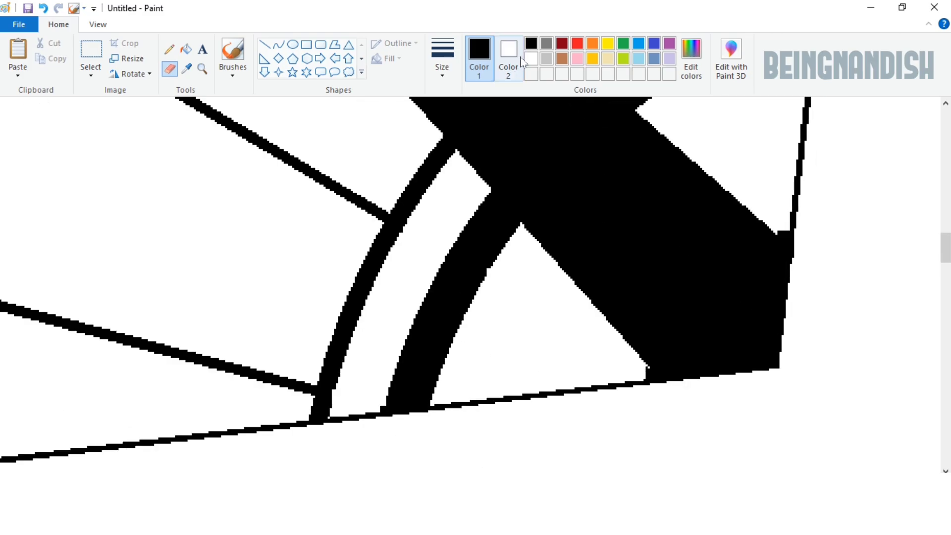
{"action": "left_click", "coordinate": [531, 58]}
{"action": "left_click", "coordinate": [264, 45]}
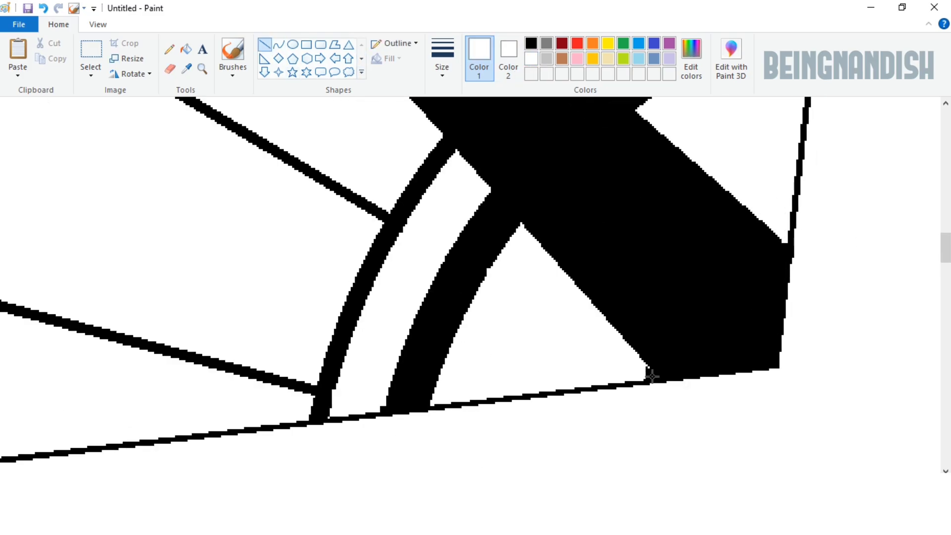
Step: Draw a small black-filled circle just beyond the outer end of the spoke nearest the vertical line
{"action": "left_click", "coordinate": [91, 28]}
{"action": "left_click", "coordinate": [47, 57]}
{"action": "left_click", "coordinate": [46, 58]}
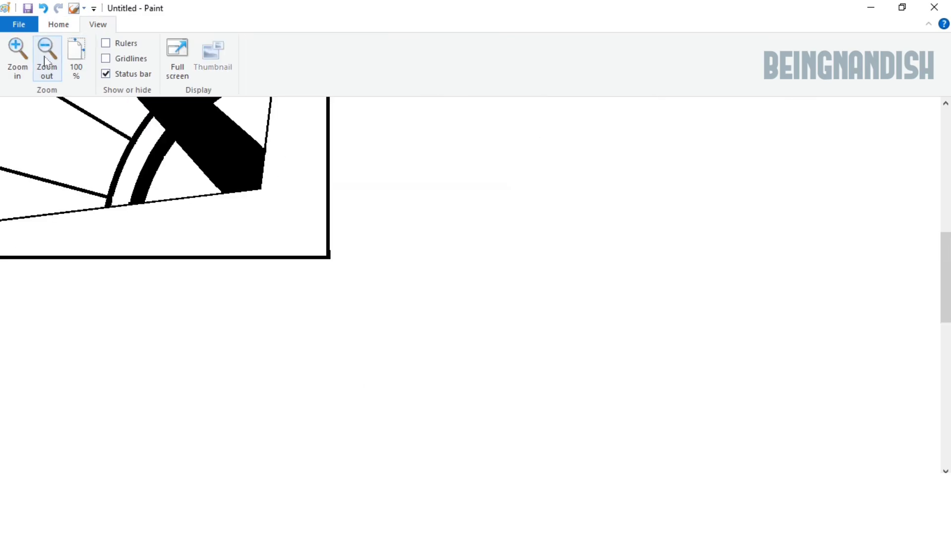
{"action": "left_click", "coordinate": [47, 58]}
{"action": "left_click", "coordinate": [18, 55]}
{"action": "left_click_drag", "start_coordinate": [124, 479], "coordinate": [379, 479]}
{"action": "left_click", "coordinate": [67, 27]}
{"action": "left_click", "coordinate": [531, 44]}
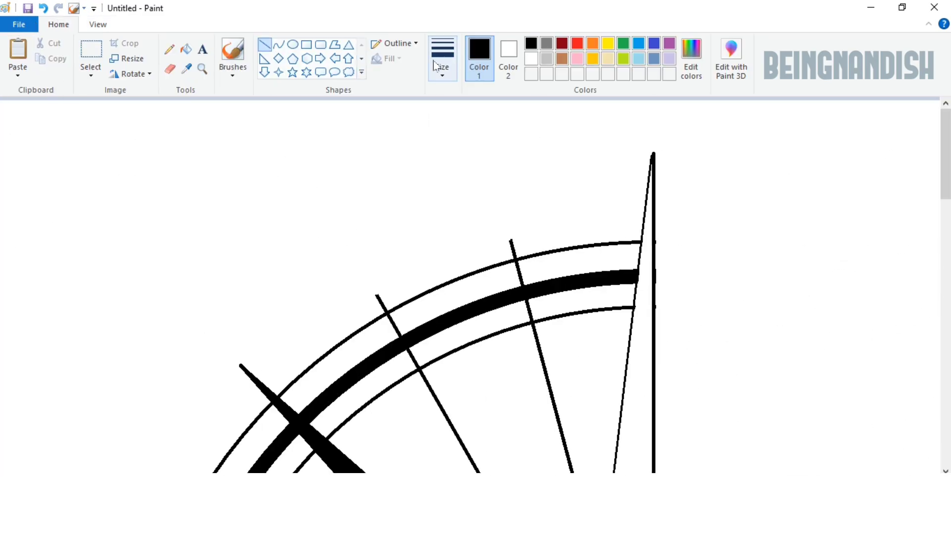
{"action": "left_click", "coordinate": [293, 44]}
{"action": "mouse_move", "coordinate": [496, 208]}
{"action": "left_mouse_down"}
{"action": "mouse_move", "coordinate": [518, 239]}
{"action": "mouse_move", "coordinate": [515, 227]}
{"action": "left_mouse_up"}
{"action": "left_click", "coordinate": [186, 49]}
{"action": "left_click", "coordinate": [505, 217]}
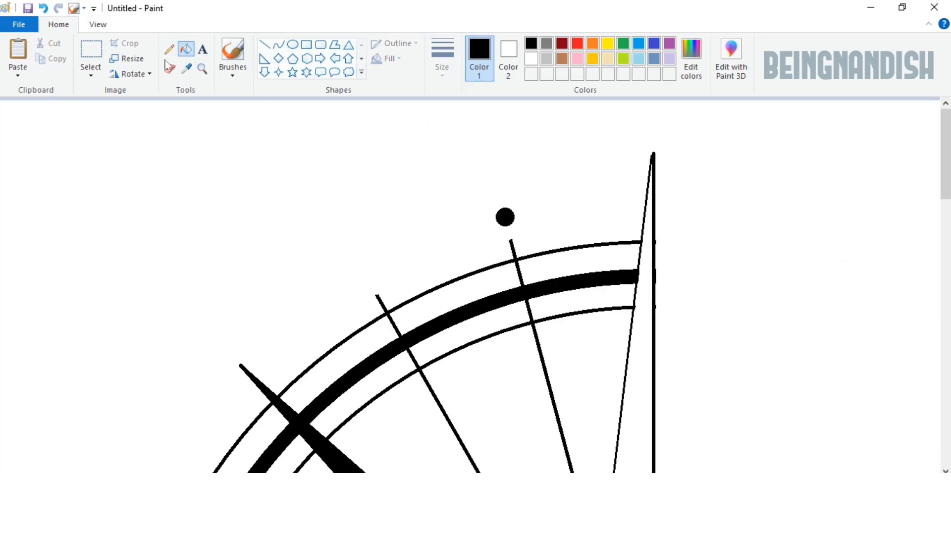
Step: Copy the black dot and place the copy beyond the outer end of the spoke just above the diagonal ray
{"action": "left_click", "coordinate": [91, 49]}
{"action": "left_click_drag", "start_coordinate": [467, 185], "coordinate": [499, 219]}
{"action": "key", "text": "ctrl+c"}
{"action": "right_click", "coordinate": [305, 150]}
{"action": "left_click", "coordinate": [323, 192]}
{"action": "left_click_drag", "start_coordinate": [36, 120], "coordinate": [362, 269]}
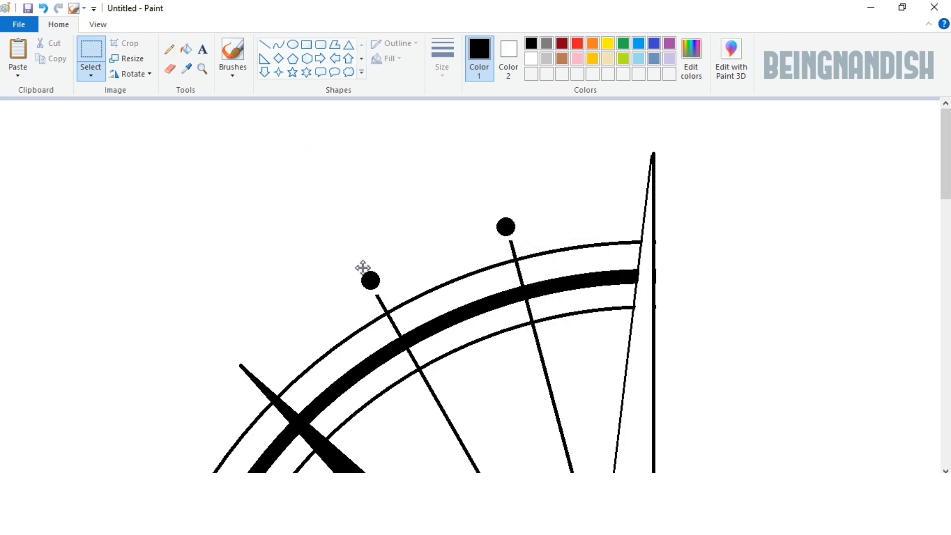
Step: Paste two more black dots beyond the outer ends of the two spokes below the diagonal ray
{"action": "scroll", "coordinate": [362, 269], "scroll_direction": "down", "scroll_amount": 2}
{"action": "key", "text": "ctrl+v"}
{"action": "left_click_drag", "start_coordinate": [30, 130], "coordinate": [148, 291]}
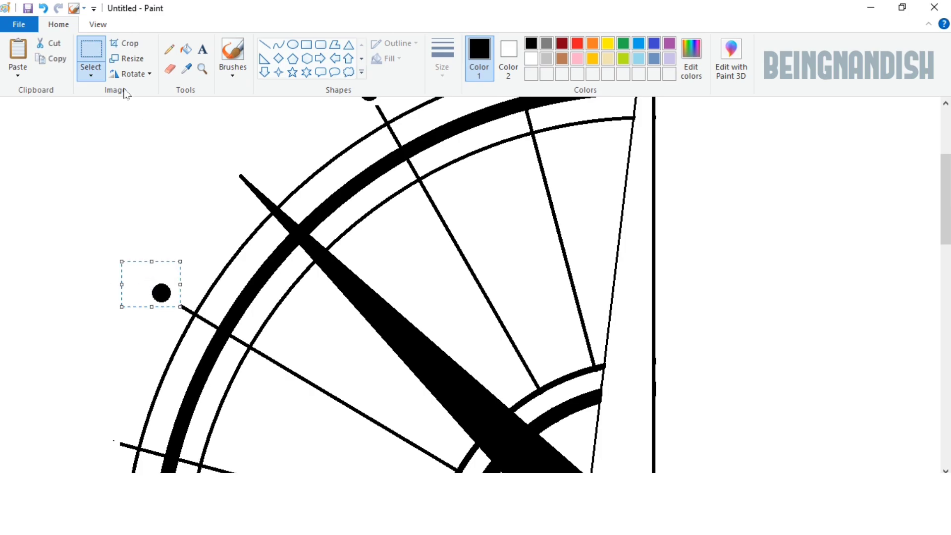
{"action": "left_click", "coordinate": [92, 72]}
{"action": "left_click", "coordinate": [117, 201]}
{"action": "scroll", "coordinate": [170, 246], "scroll_direction": "down", "scroll_amount": 3}
{"action": "right_click", "coordinate": [62, 200]}
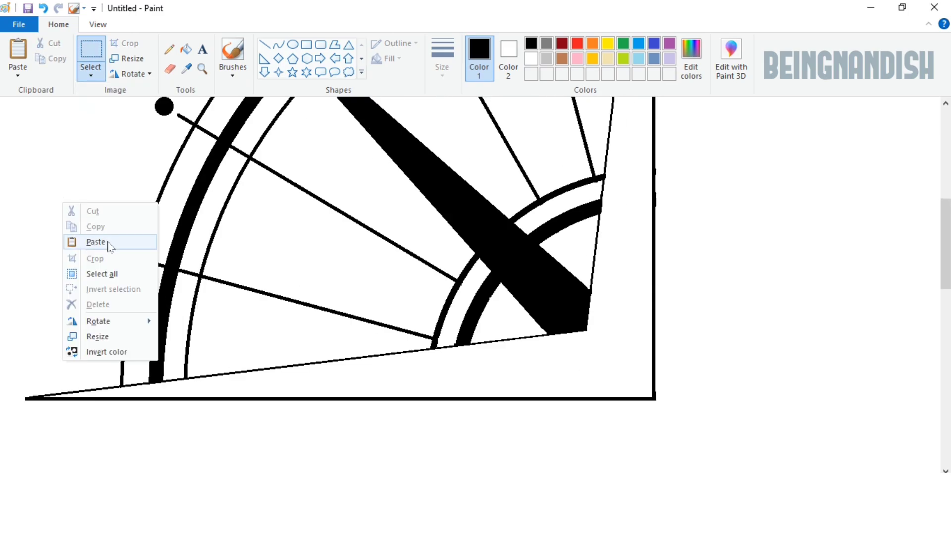
{"action": "left_click", "coordinate": [106, 240]}
{"action": "left_click_drag", "start_coordinate": [105, 240], "coordinate": [102, 240]}
{"action": "left_click", "coordinate": [110, 169]}
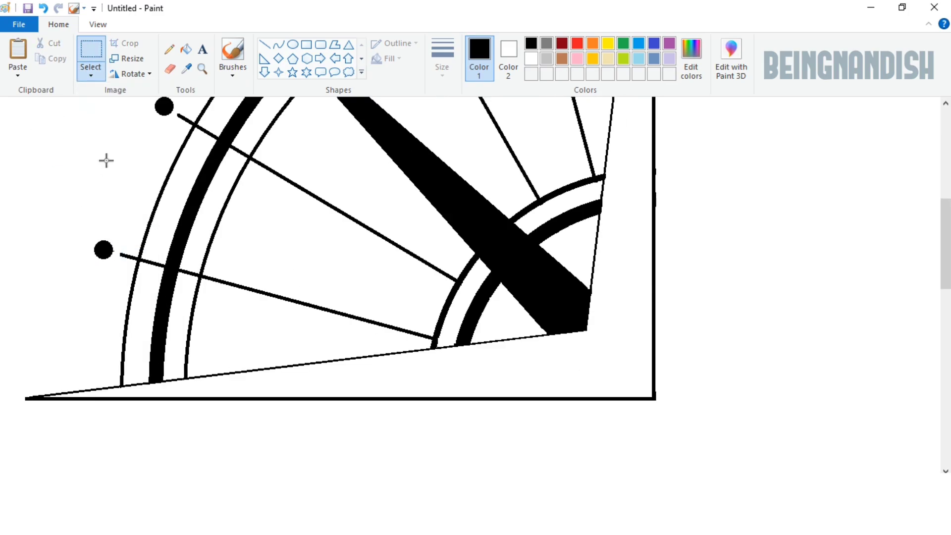
Step: Select the whole quarter drawing and copy it
{"action": "left_click", "coordinate": [98, 24]}
{"action": "left_click", "coordinate": [49, 60]}
{"action": "left_click", "coordinate": [293, 140]}
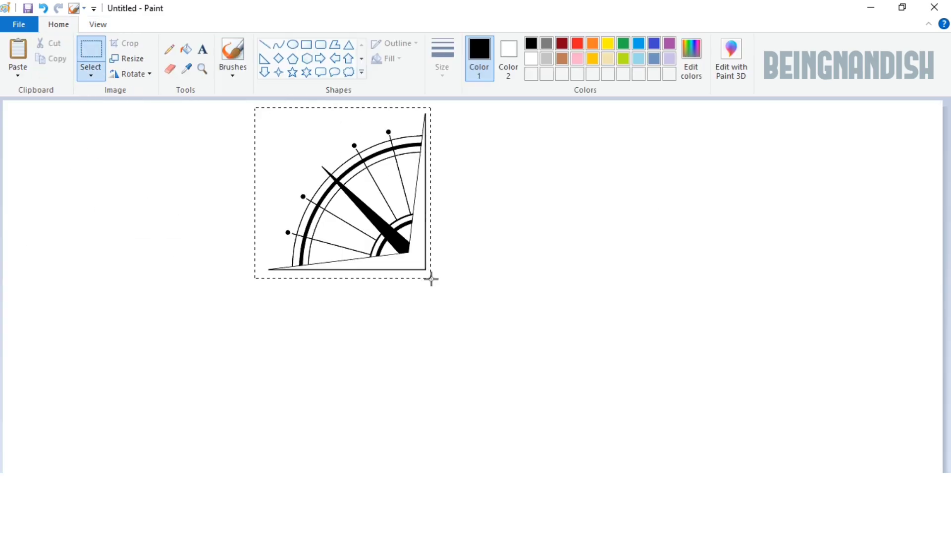
{"action": "right_click", "coordinate": [355, 155]}
{"action": "left_click", "coordinate": [389, 185]}
{"action": "left_click", "coordinate": [217, 195]}
Step: Draw a thin black line from the diagonal ray's inner tip to the corner where the vertical and horizontal lines meet
{"action": "left_click", "coordinate": [98, 24]}
{"action": "left_click", "coordinate": [18, 54]}
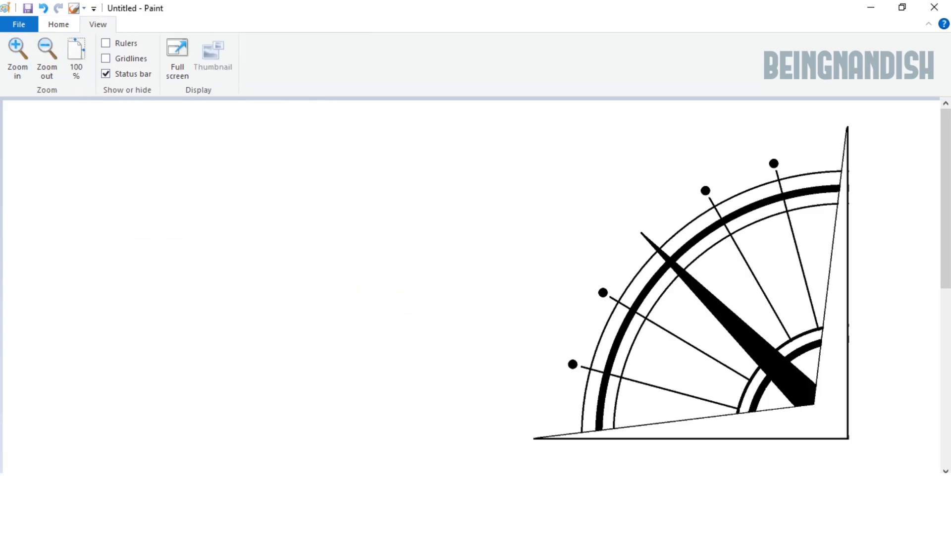
{"action": "left_click_drag", "start_coordinate": [237, 477], "coordinate": [414, 474]}
{"action": "left_click", "coordinate": [58, 24]}
{"action": "left_click", "coordinate": [265, 44]}
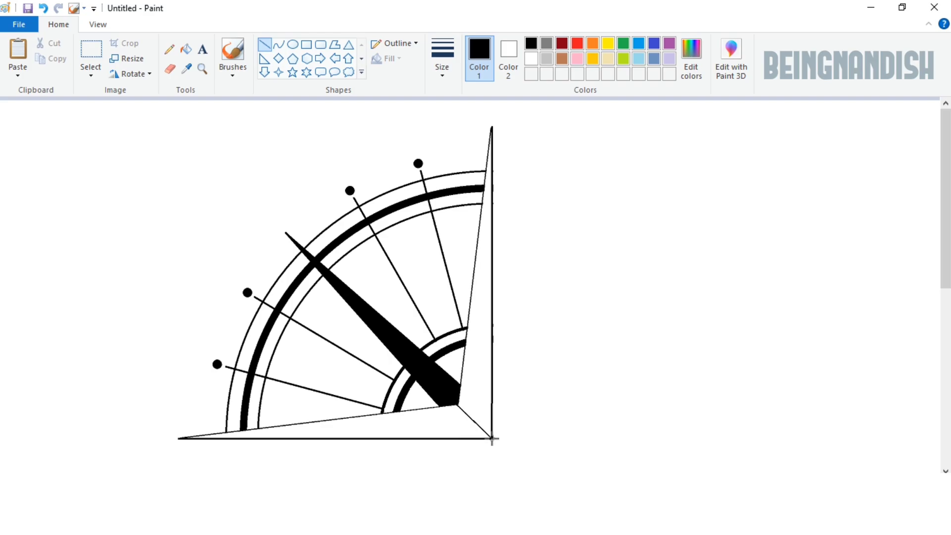
Step: Copy the finished quarter, including the new corner line
{"action": "left_click", "coordinate": [92, 53]}
{"action": "left_click_drag", "start_coordinate": [143, 111], "coordinate": [519, 455]}
{"action": "right_click", "coordinate": [388, 235]}
{"action": "left_click", "coordinate": [429, 261]}
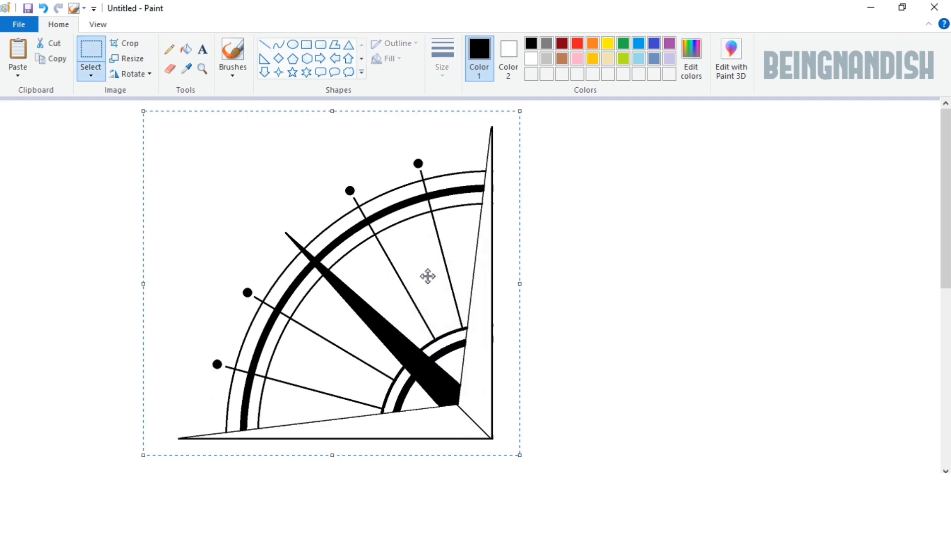
Step: Paste the quarter flipped horizontally and join it to the original along the vertical line to form the upper half
{"action": "left_click_drag", "start_coordinate": [421, 477], "coordinate": [324, 476]}
{"action": "key", "text": "ctrl+v"}
{"action": "right_click", "coordinate": [190, 200]}
{"action": "mouse_move", "coordinate": [223, 318]}
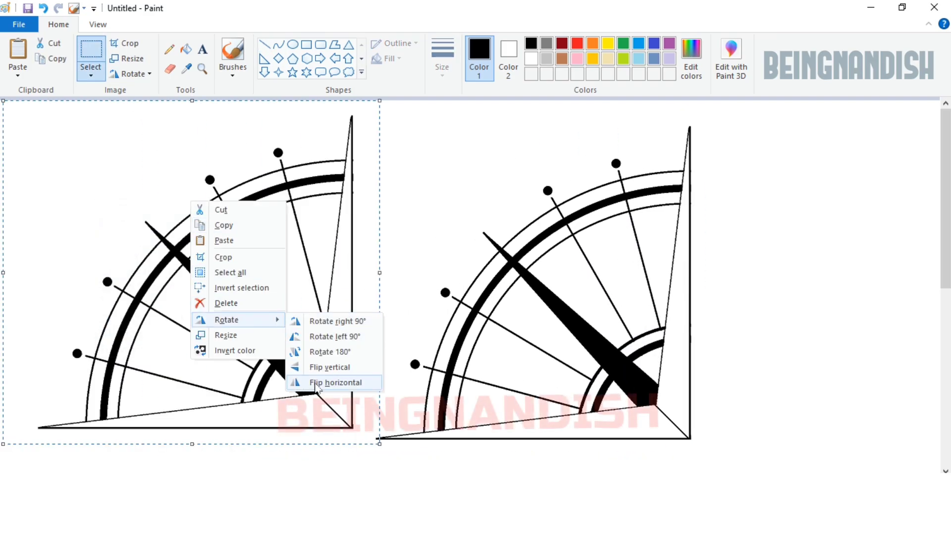
{"action": "left_click", "coordinate": [333, 384]}
{"action": "left_click_drag", "start_coordinate": [294, 258], "coordinate": [811, 267]}
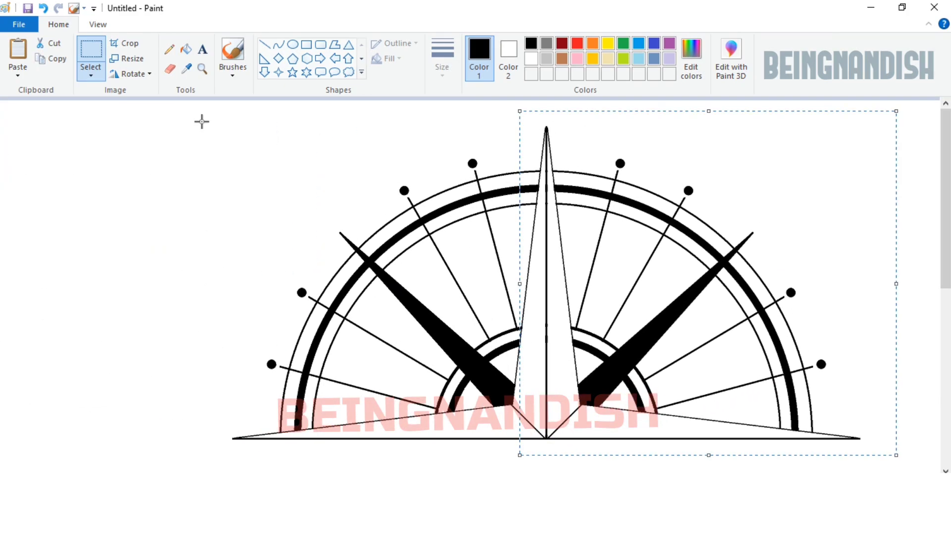
Step: Copy the finished upper half of the compass and paste a duplicate of it onto the canvas
{"action": "left_click_drag", "start_coordinate": [165, 109], "coordinate": [873, 450]}
{"action": "right_click", "coordinate": [640, 171]}
{"action": "left_click", "coordinate": [99, 27]}
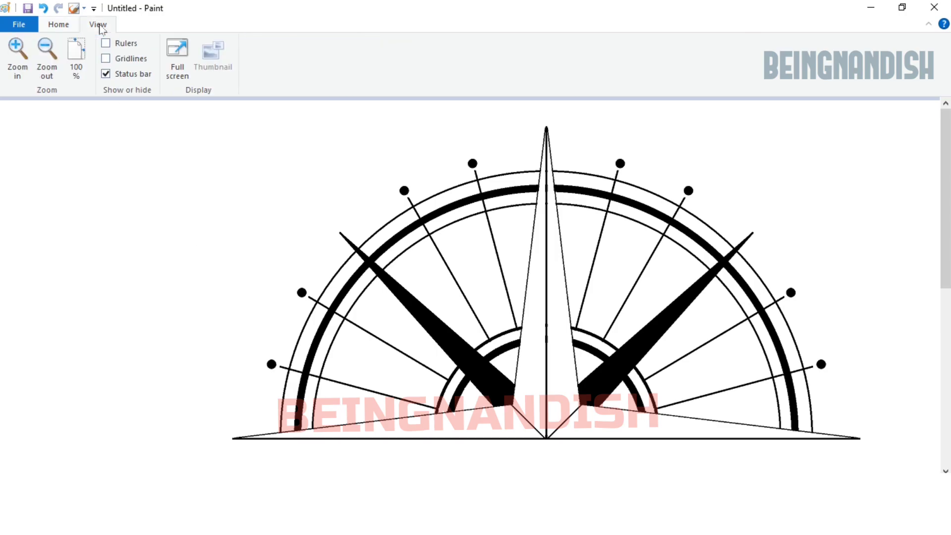
{"action": "left_click", "coordinate": [48, 55]}
{"action": "right_click", "coordinate": [118, 145]}
{"action": "left_click", "coordinate": [143, 185]}
Step: Flip the pasted half vertically and join it to the original along the horizontal line to complete the wheel
{"action": "left_click_drag", "start_coordinate": [150, 179], "coordinate": [431, 352]}
{"action": "right_click", "coordinate": [164, 301]}
{"action": "mouse_move", "coordinate": [199, 420]}
{"action": "left_click", "coordinate": [308, 450]}
{"action": "key", "text": "Up"}
{"action": "key", "text": "Up"}
{"action": "key", "text": "Up"}
{"action": "key", "text": "Up"}
{"action": "key", "text": "Up"}
{"action": "key", "text": "Up"}
{"action": "key", "text": "Up"}
{"action": "key", "text": "Up"}
{"action": "key", "text": "Up"}
{"action": "key", "text": "Up"}
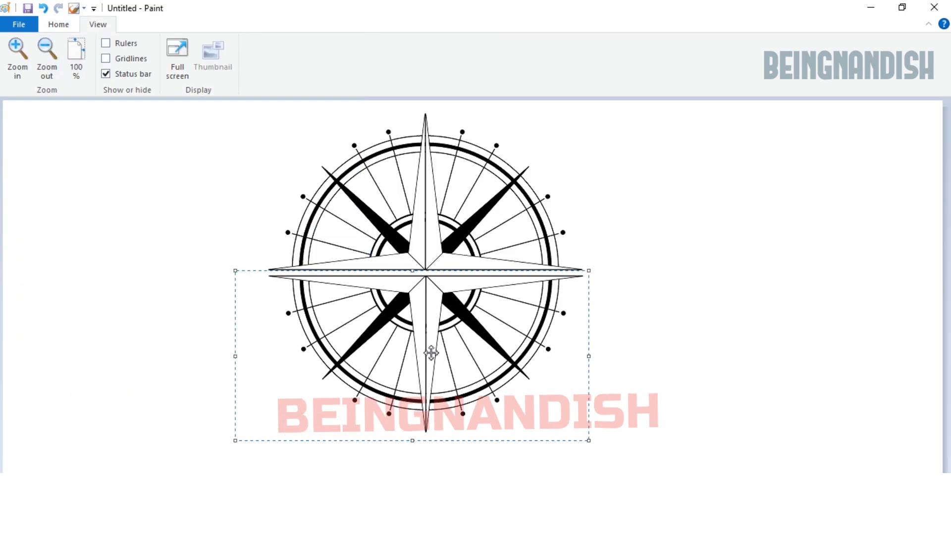
{"action": "key", "text": "Left"}
{"action": "key", "text": "Left"}
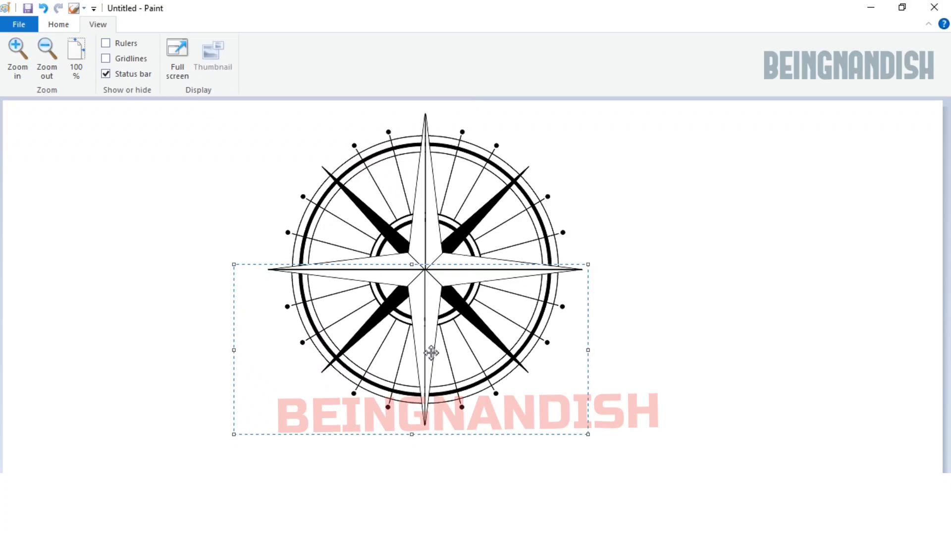
Step: Fill one lengthwise half of each of the four main compass points with black, alternating around the star
{"action": "left_click", "coordinate": [18, 57]}
{"action": "left_click_drag", "start_coordinate": [381, 479], "coordinate": [591, 480]}
{"action": "left_click", "coordinate": [58, 24]}
{"action": "left_click", "coordinate": [187, 49]}
{"action": "left_click", "coordinate": [423, 237]}
{"action": "left_click", "coordinate": [458, 346]}
{"action": "left_click", "coordinate": [406, 389]}
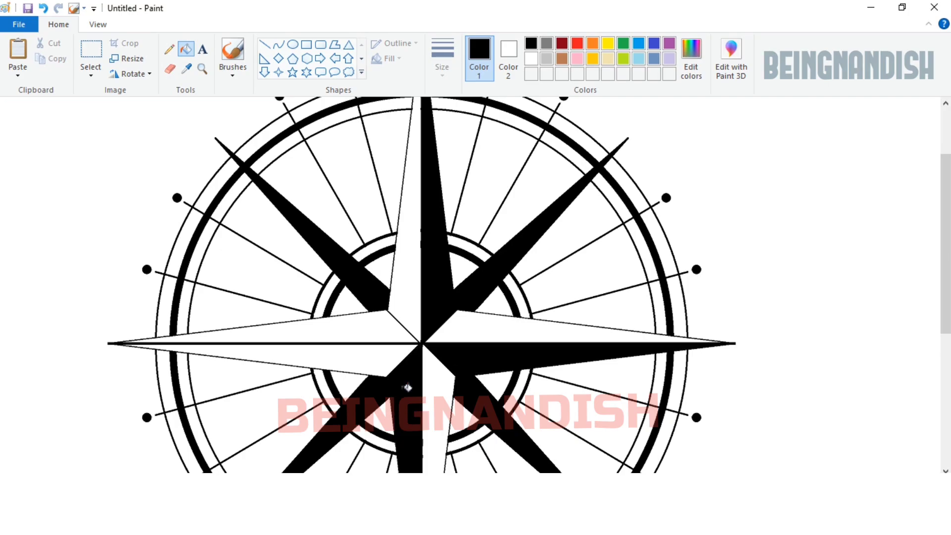
{"action": "left_click", "coordinate": [361, 331]}
Step: Select the whole compass and move it to the middle of the canvas, leaving room around its points
{"action": "left_click", "coordinate": [98, 24]}
{"action": "left_click", "coordinate": [46, 57]}
{"action": "left_click", "coordinate": [59, 25]}
{"action": "left_click", "coordinate": [91, 49]}
{"action": "left_click_drag", "start_coordinate": [599, 452], "coordinate": [263, 111]}
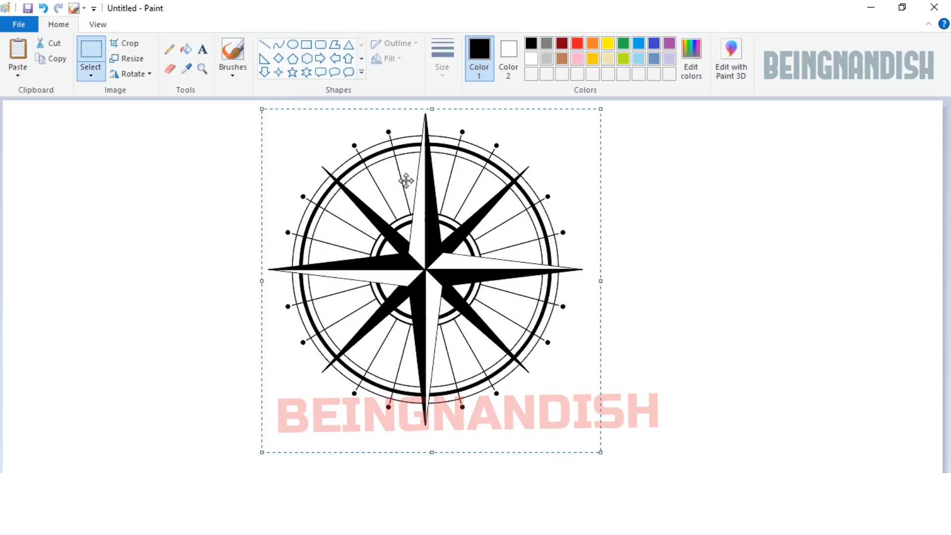
{"action": "left_click_drag", "start_coordinate": [432, 250], "coordinate": [466, 267]}
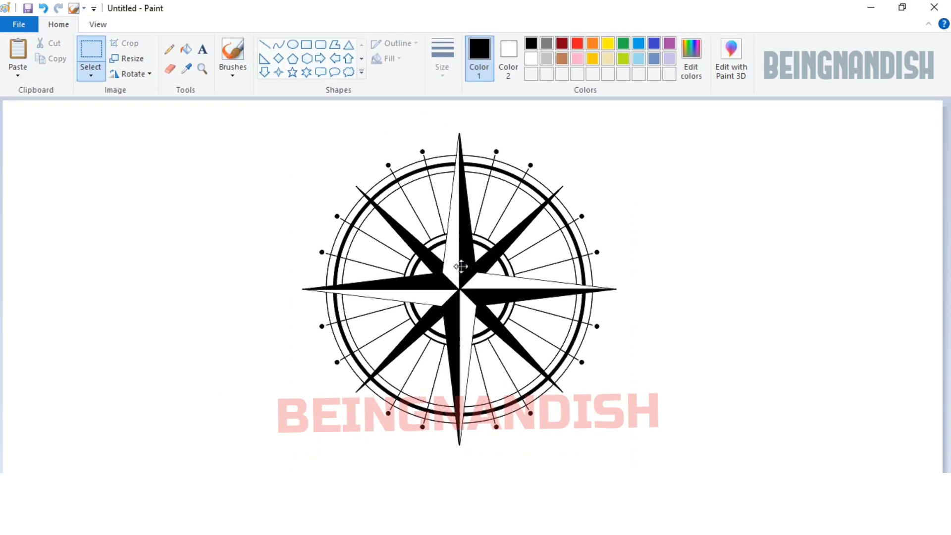
{"action": "left_click", "coordinate": [689, 288]}
Step: Add a bold Arial Black letter N at size 72 just above the compass's upper point
{"action": "left_click", "coordinate": [203, 49]}
{"action": "left_click", "coordinate": [448, 99]}
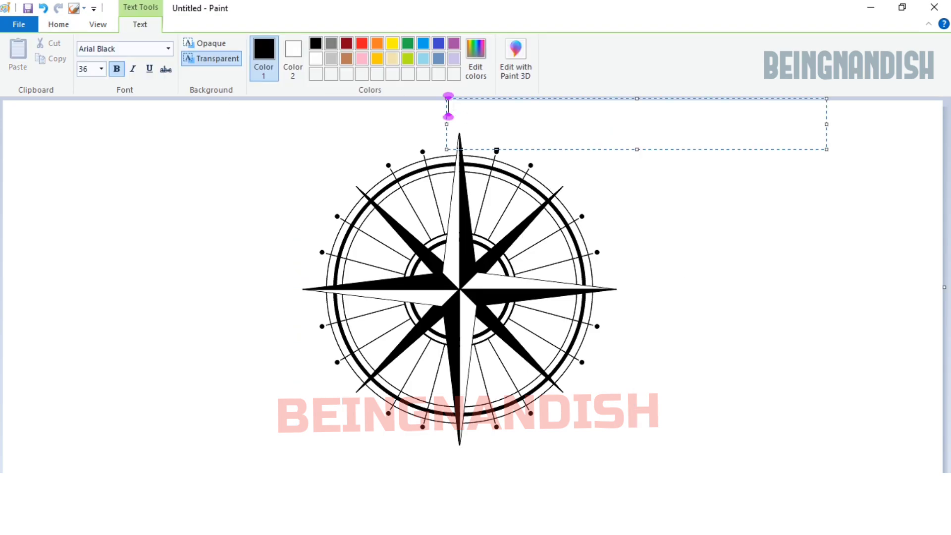
{"action": "left_click_drag", "start_coordinate": [445, 96], "coordinate": [453, 116]}
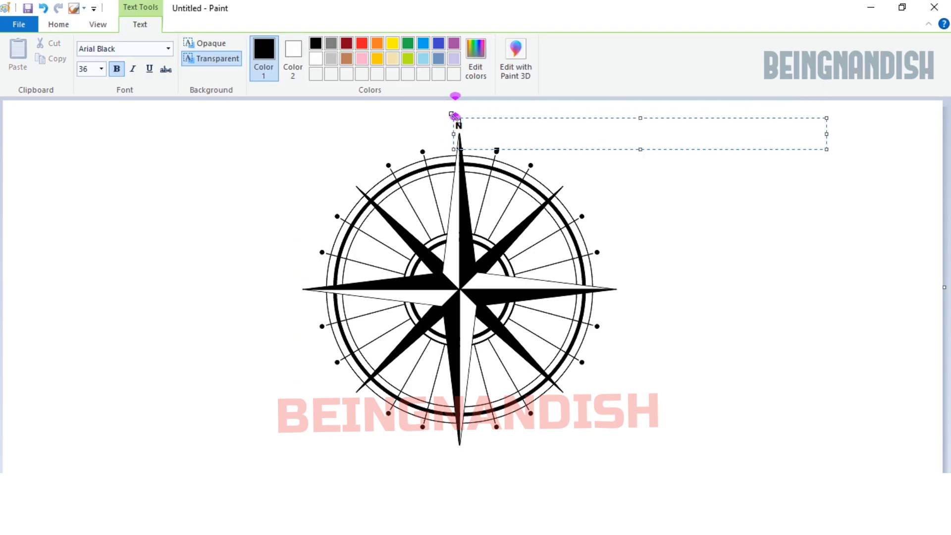
{"action": "left_click", "coordinate": [103, 69]}
{"action": "left_click", "coordinate": [93, 251]}
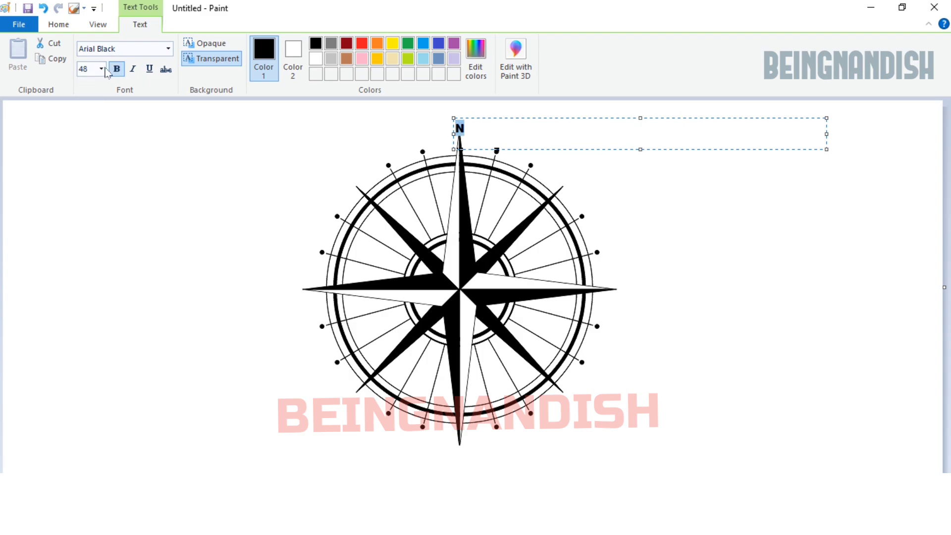
{"action": "left_click", "coordinate": [103, 69]}
{"action": "left_click", "coordinate": [93, 263]}
{"action": "left_click_drag", "start_coordinate": [454, 119], "coordinate": [453, 111]}
{"action": "left_click", "coordinate": [386, 266]}
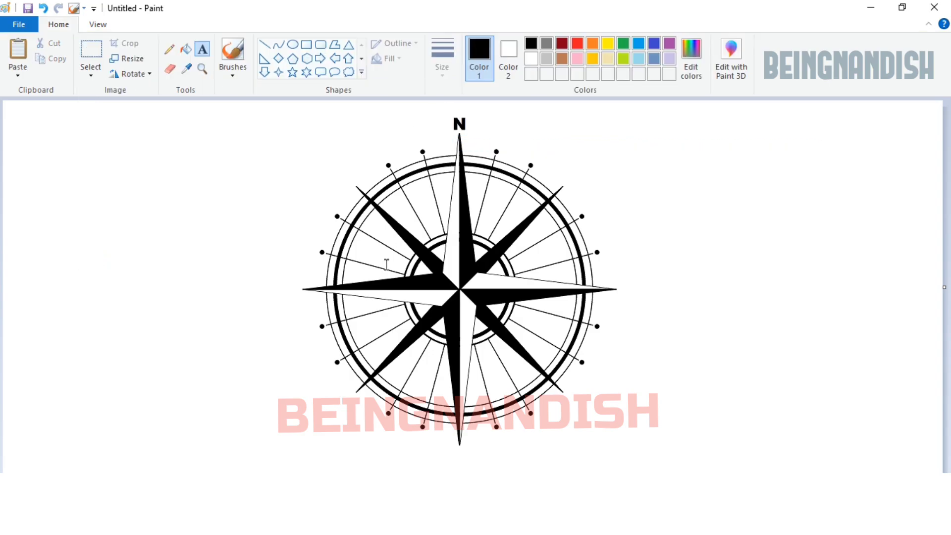
Step: Add the letter W beside the compass's western point and the letter E beside its eastern point
{"action": "left_click", "coordinate": [278, 253]}
{"action": "type", "text": "W"}
{"action": "left_click_drag", "start_coordinate": [277, 239], "coordinate": [280, 273]}
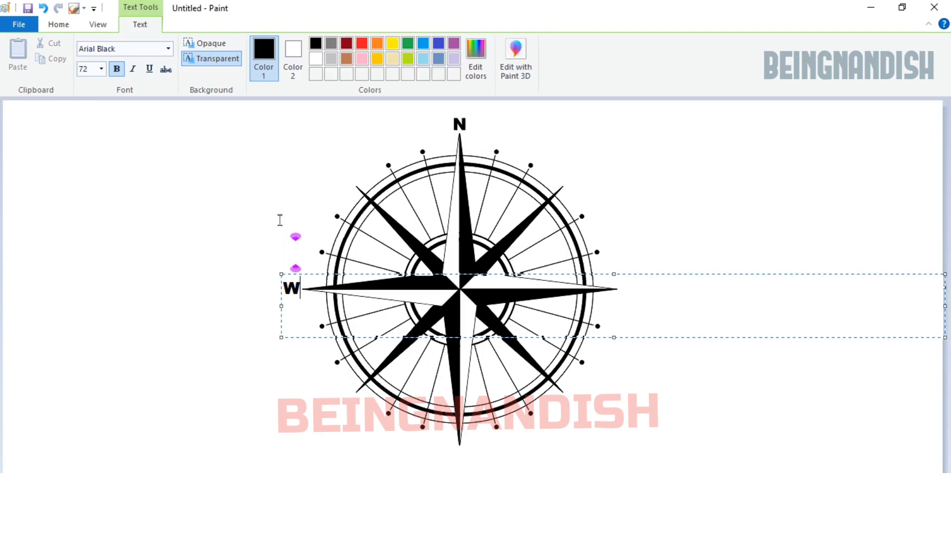
{"action": "left_click", "coordinate": [644, 283]}
{"action": "left_click", "coordinate": [624, 237]}
{"action": "left_click_drag", "start_coordinate": [623, 238], "coordinate": [619, 277]}
{"action": "left_click", "coordinate": [495, 451]}
Step: Add the letter S just below the compass's lower point
{"action": "left_click", "coordinate": [452, 406]}
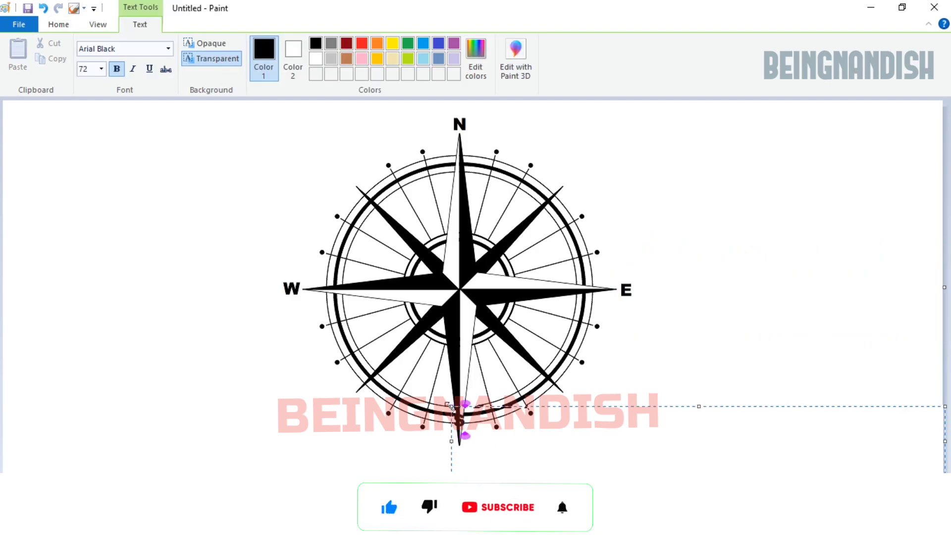
{"action": "type", "text": "S"}
{"action": "left_click", "coordinate": [754, 237]}
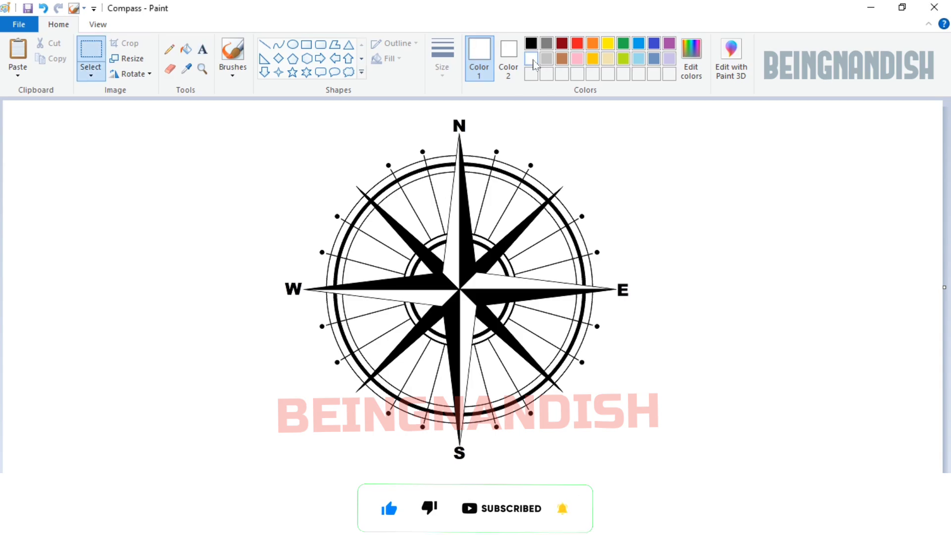
Step: Erase a small gap in each upper spoke just inside the outer rings
{"action": "left_click", "coordinate": [98, 24]}
{"action": "left_click", "coordinate": [17, 54]}
{"action": "left_click_drag", "start_coordinate": [247, 479], "coordinate": [456, 478]}
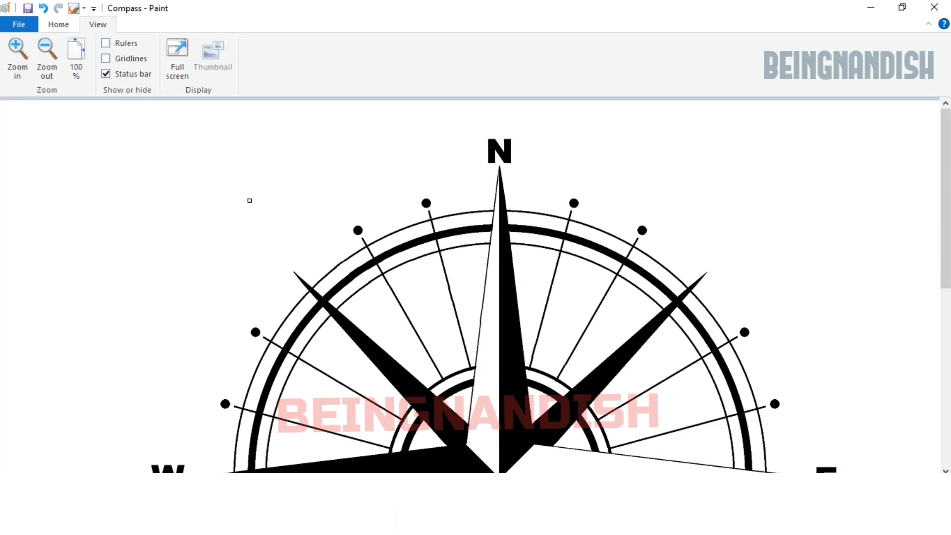
{"action": "left_click", "coordinate": [17, 55]}
{"action": "scroll", "coordinate": [378, 346], "scroll_direction": "down", "scroll_amount": 3}
{"action": "scroll", "coordinate": [378, 346], "scroll_direction": "up", "scroll_amount": 3}
{"action": "left_click_drag", "start_coordinate": [232, 264], "coordinate": [227, 265]}
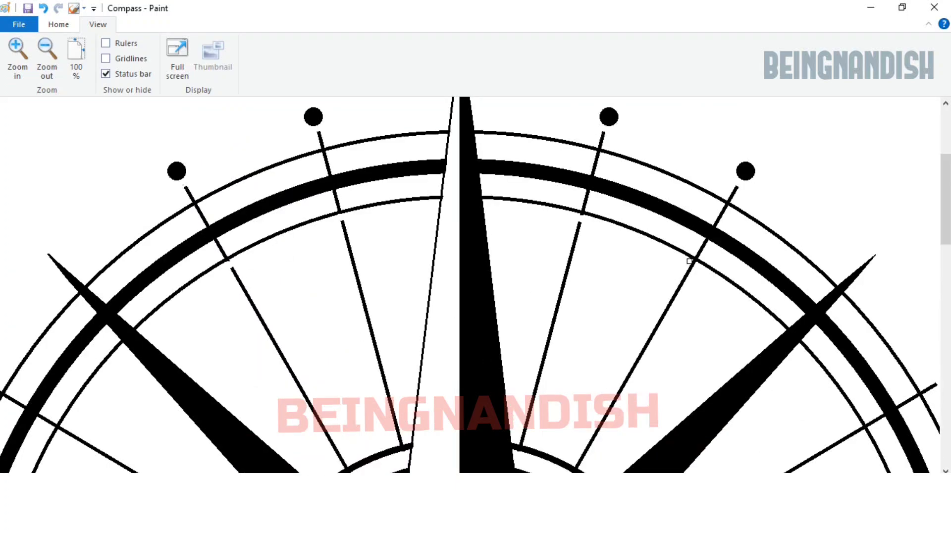
Step: Erase matching gaps just inside the outer rings in the remaining spokes on the eastern, southern and western sides
{"action": "scroll", "coordinate": [694, 264], "scroll_direction": "right", "scroll_amount": 5}
{"action": "scroll", "coordinate": [532, 260], "scroll_direction": "down", "scroll_amount": 3}
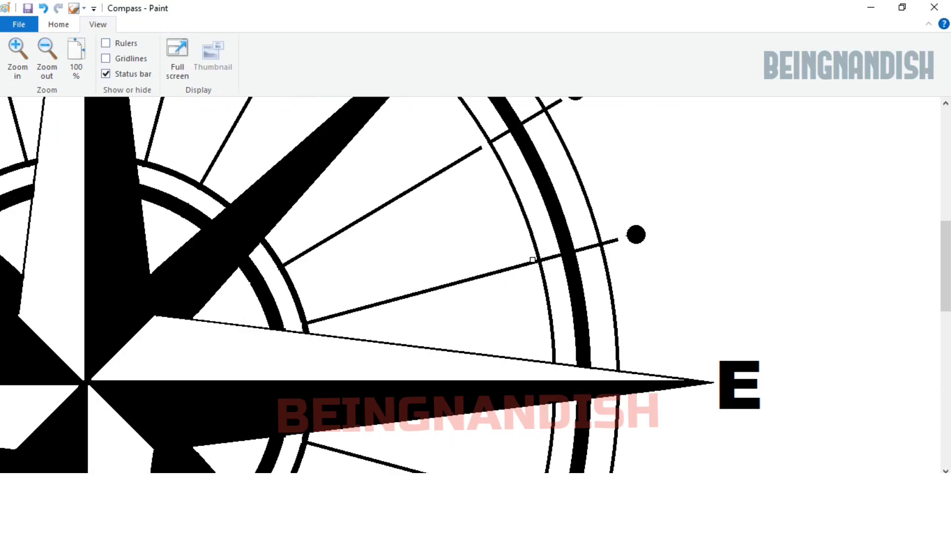
{"action": "scroll", "coordinate": [536, 309], "scroll_direction": "down", "scroll_amount": 6}
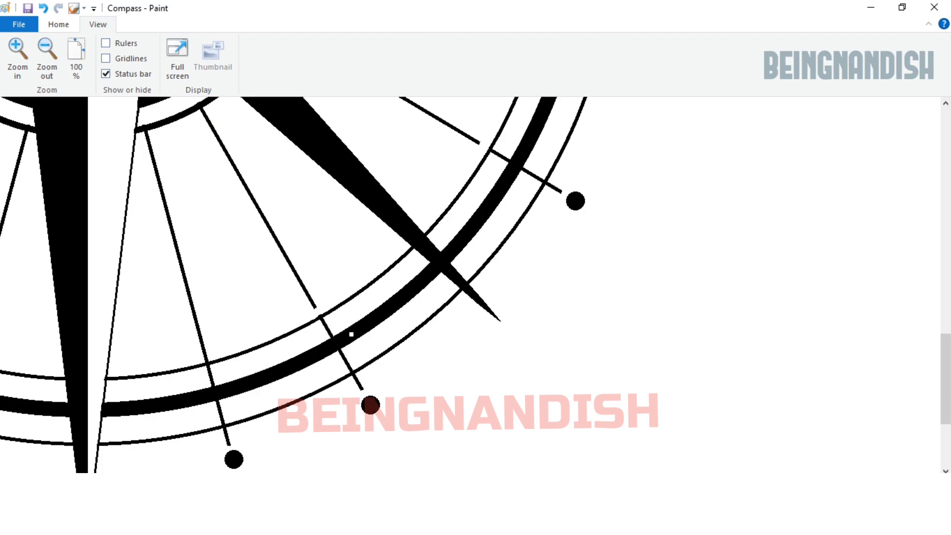
{"action": "scroll", "coordinate": [351, 334], "scroll_direction": "left", "scroll_amount": 5}
{"action": "scroll", "coordinate": [189, 370], "scroll_direction": "left", "scroll_amount": 4}
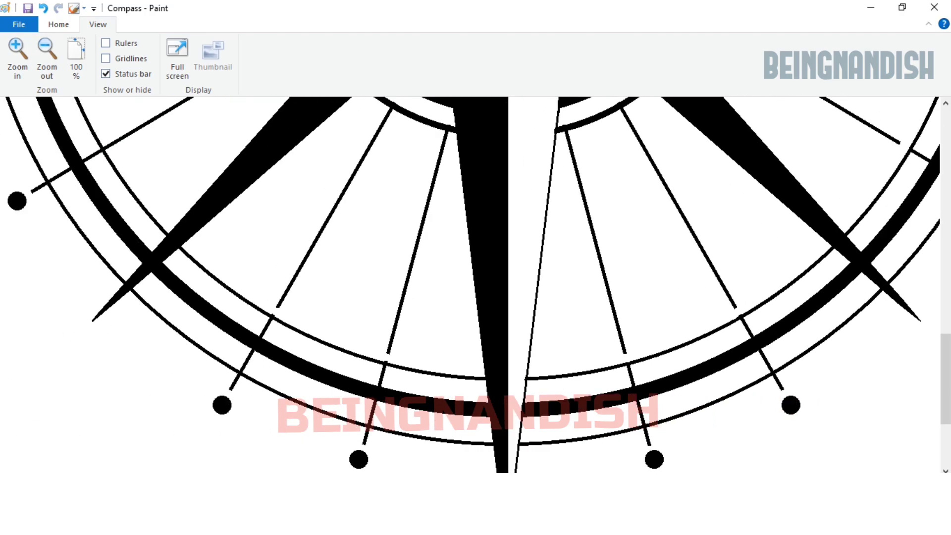
{"action": "scroll", "coordinate": [251, 389], "scroll_direction": "up", "scroll_amount": 6}
{"action": "scroll", "coordinate": [264, 331], "scroll_direction": "up", "scroll_amount": 4}
{"action": "scroll", "coordinate": [514, 362], "scroll_direction": "up", "scroll_amount": 3}
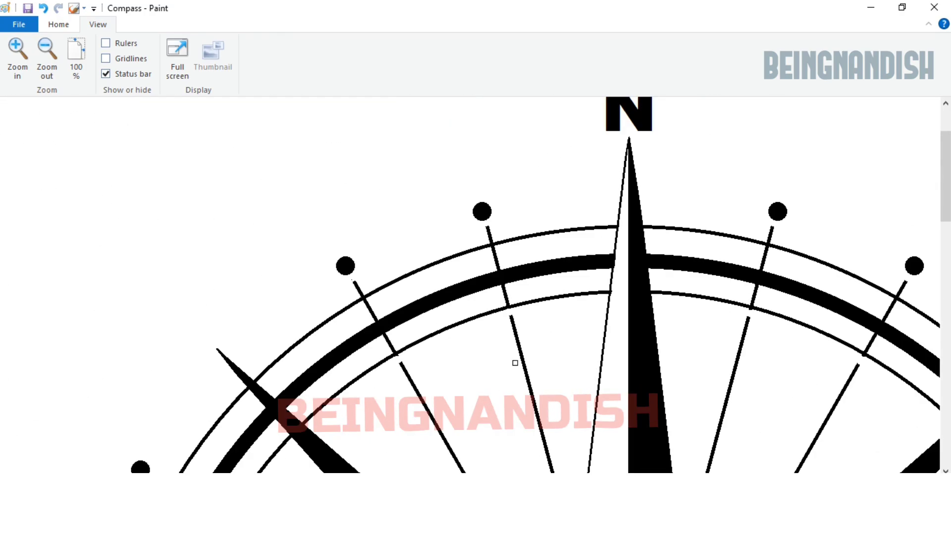
Step: Erase small gaps where the inner ends of the spokes meet the hub ring, all around the compass
{"action": "scroll", "coordinate": [508, 277], "scroll_direction": "down", "scroll_amount": 3}
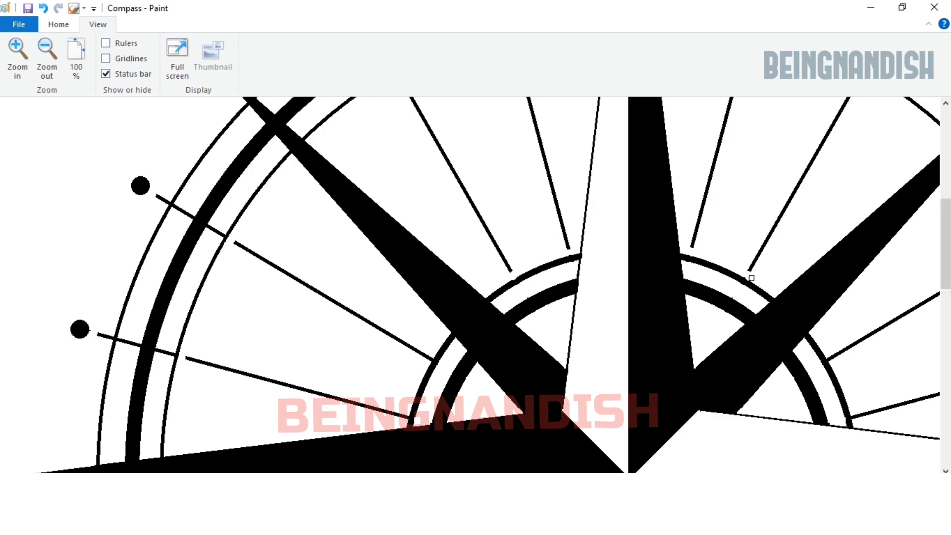
{"action": "scroll", "coordinate": [406, 413], "scroll_direction": "down", "scroll_amount": 6}
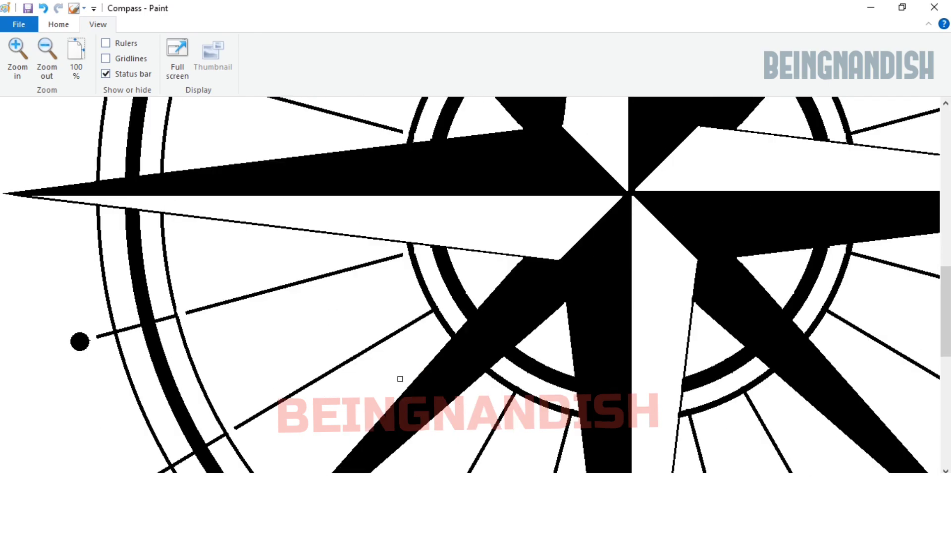
{"action": "scroll", "coordinate": [571, 326], "scroll_direction": "right", "scroll_amount": 5}
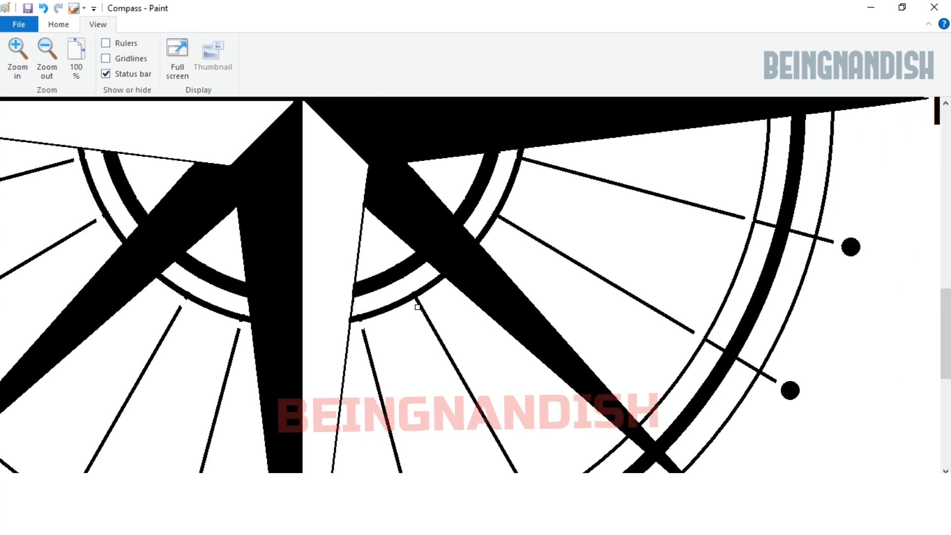
{"action": "scroll", "coordinate": [525, 265], "scroll_direction": "up", "scroll_amount": 5}
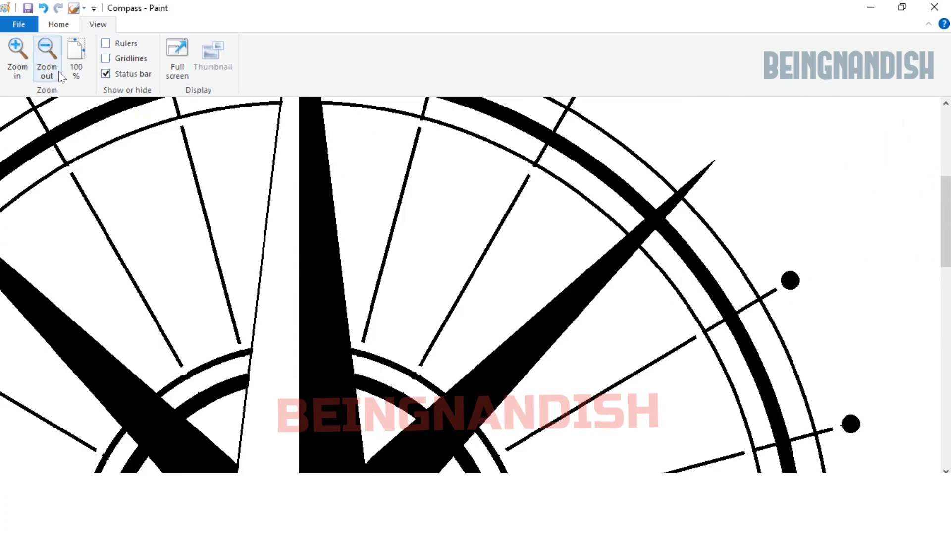
Step: Fill the detached spokes in the eastern half of the compass with white, keeping the short outer ticks
{"action": "left_click", "coordinate": [53, 66]}
{"action": "left_click", "coordinate": [58, 24]}
{"action": "left_click", "coordinate": [186, 49]}
{"action": "scroll", "coordinate": [333, 300], "scroll_direction": "down", "scroll_amount": 3}
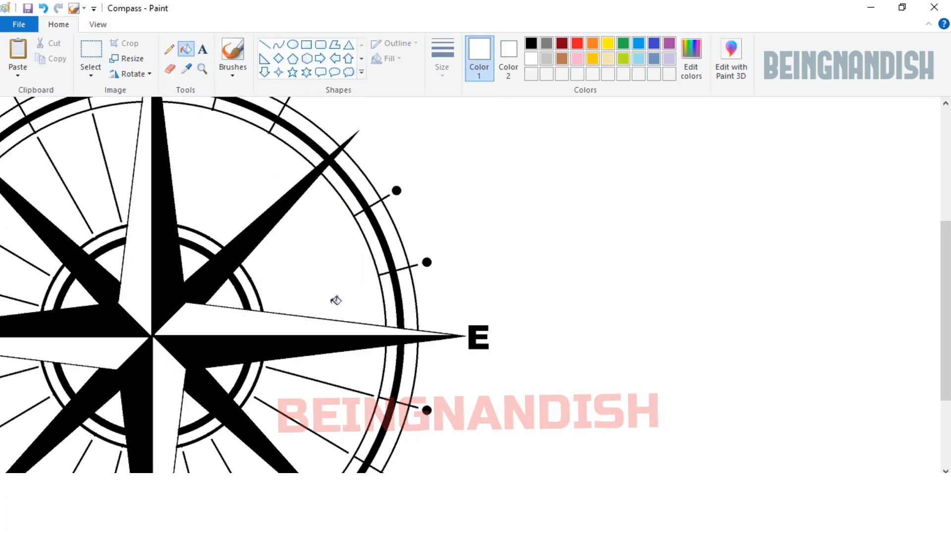
{"action": "left_click", "coordinate": [328, 250]}
{"action": "left_click", "coordinate": [255, 325]}
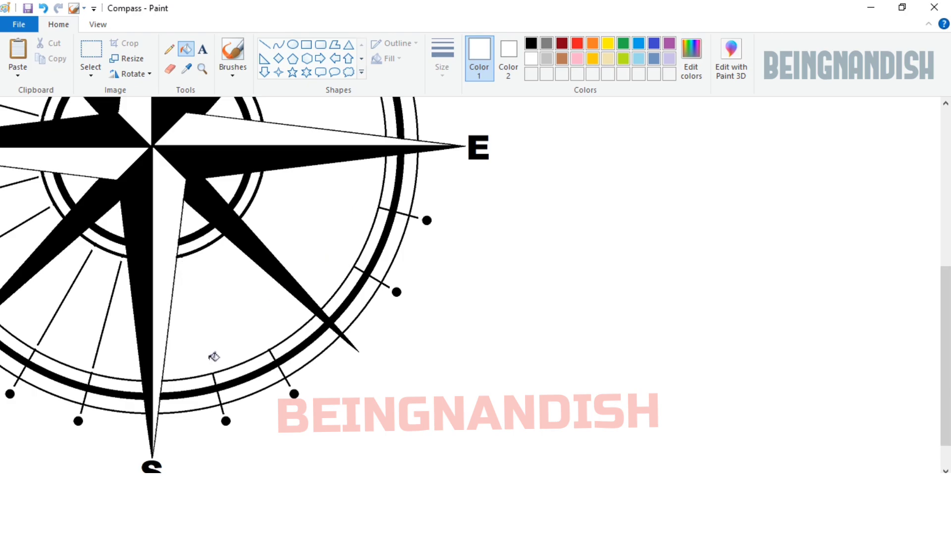
Step: Fill the detached spokes in the western half of the compass with white, keeping the short outer ticks
{"action": "scroll", "coordinate": [214, 357], "scroll_direction": "left", "scroll_amount": 3}
{"action": "left_click", "coordinate": [153, 246]}
{"action": "left_click", "coordinate": [144, 200]}
{"action": "scroll", "coordinate": [144, 221], "scroll_direction": "up", "scroll_amount": 3}
{"action": "left_click", "coordinate": [189, 292]}
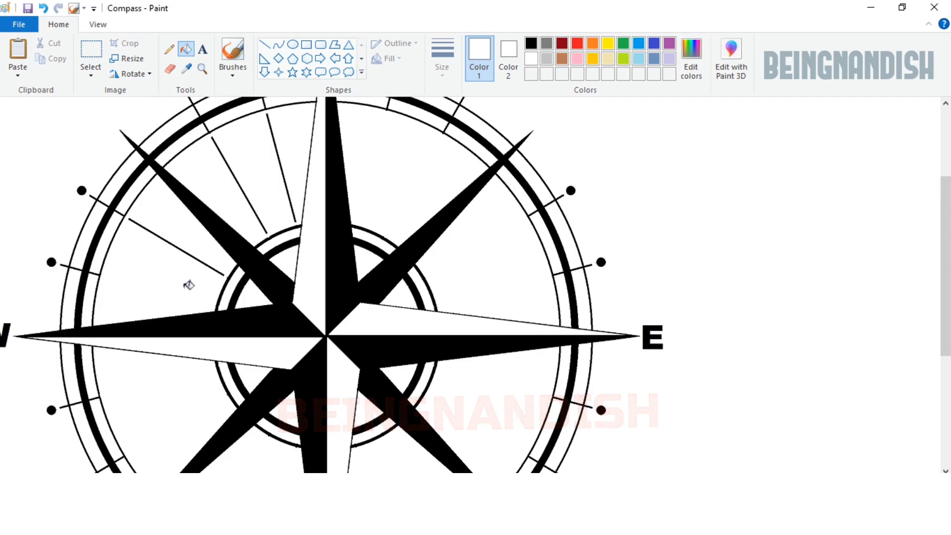
{"action": "left_click", "coordinate": [201, 258]}
{"action": "left_click", "coordinate": [266, 222]}
{"action": "left_click", "coordinate": [292, 195]}
{"action": "key", "text": "ctrl+Page_Down"}
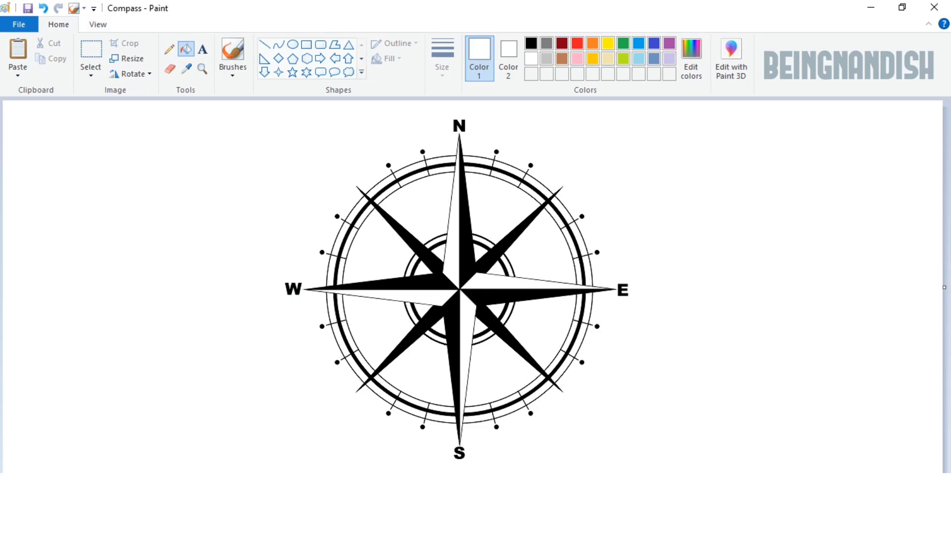